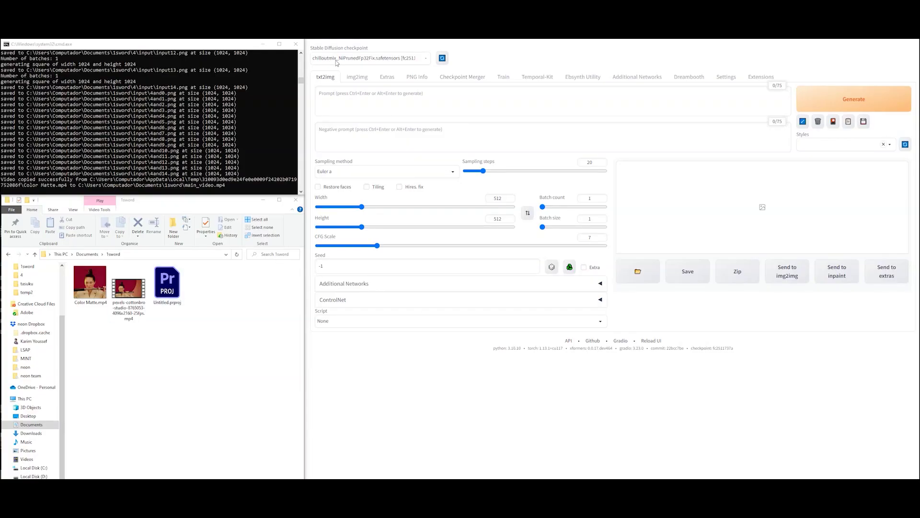
Load Color Matte.mp4 as the Input Video in Temporal-Kit pre-processing
left_click(538, 79)
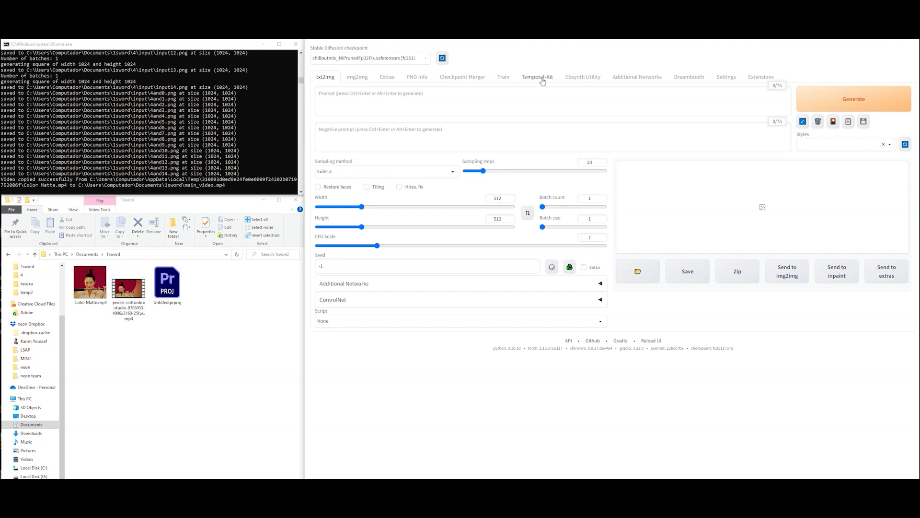
left_click_drag(90, 282, 407, 181)
scroll(403, 175, "down", 2)
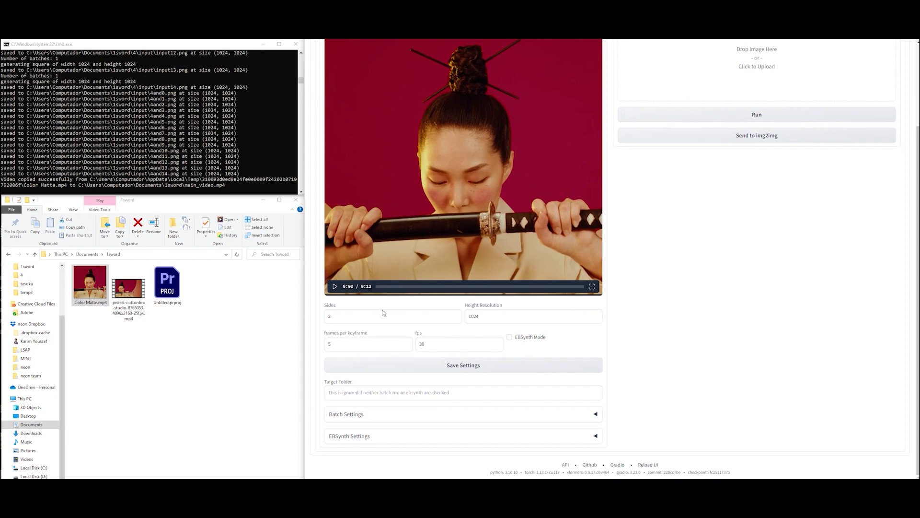
Set Sides to 1, enable EBSynth Mode, and use the 1sword folder path as Target Folder
double_click(355, 315)
type("1")
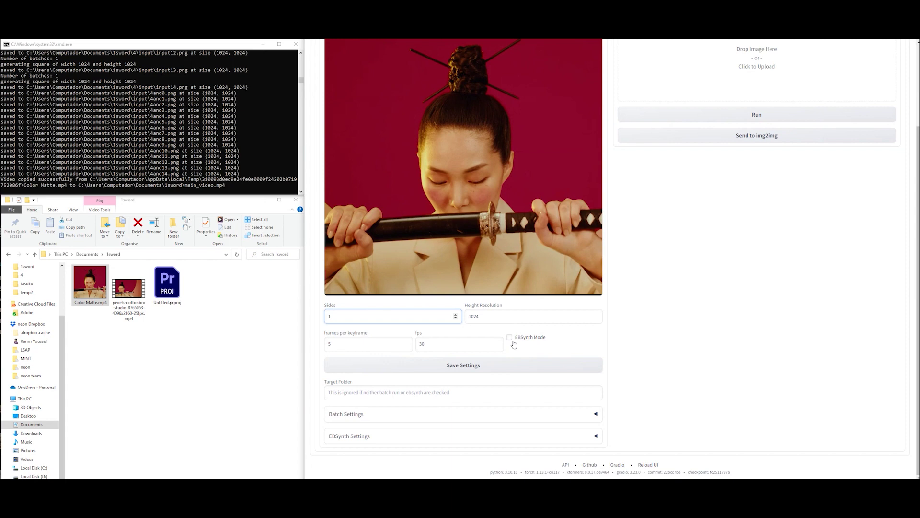
left_click(512, 340)
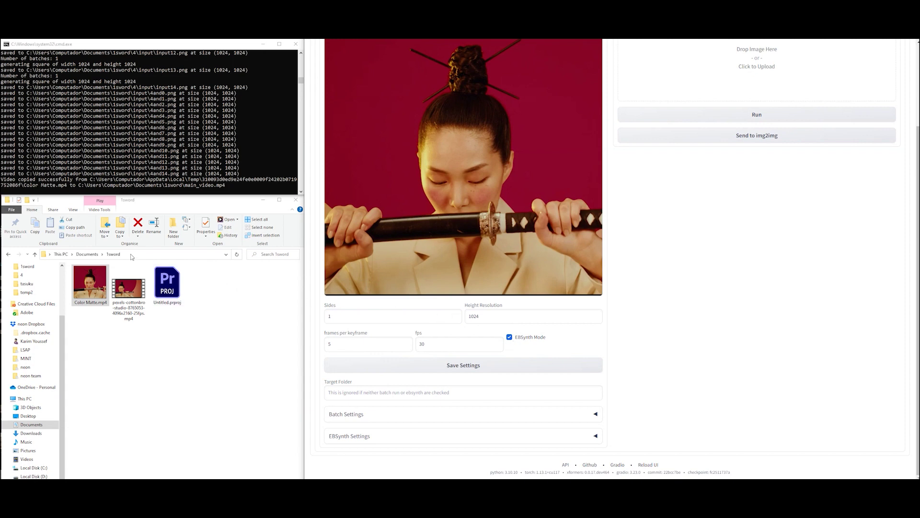
left_click(132, 255)
key("ctrl+c")
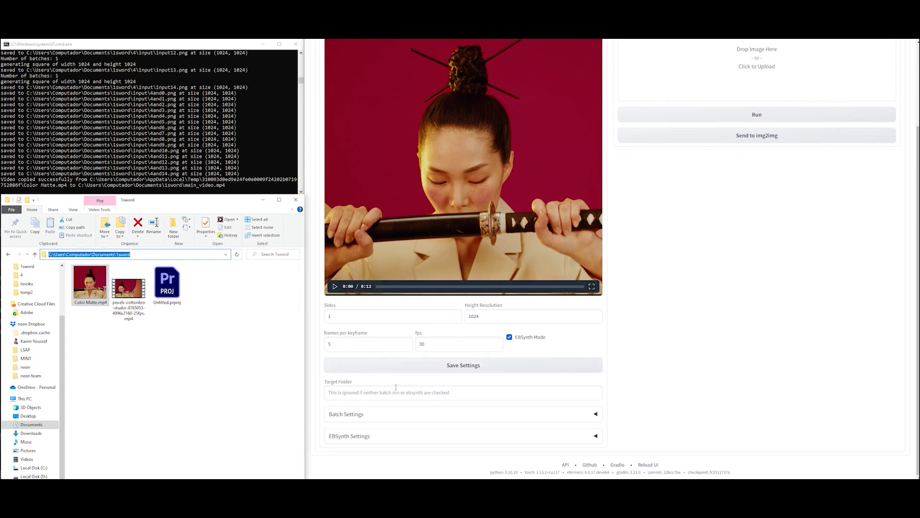
left_click(460, 392)
key("ctrl+v")
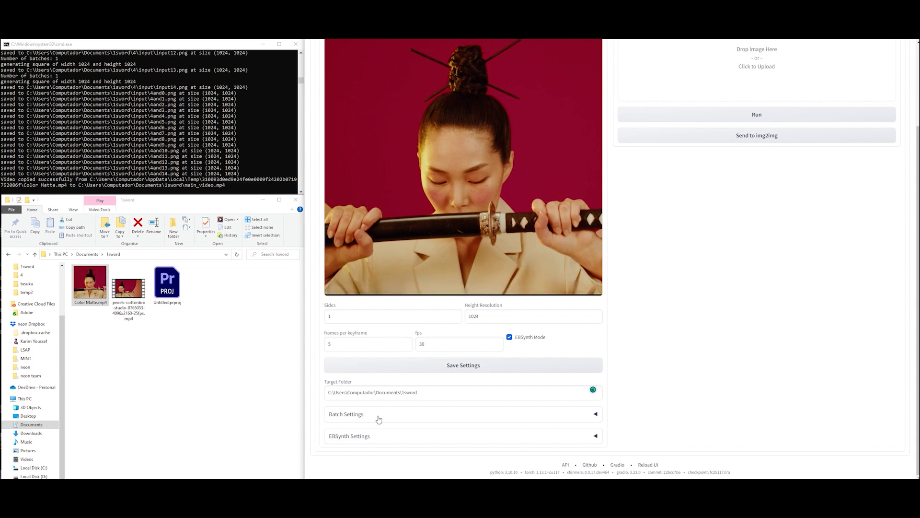
Enable Batch Run with Max key frames set to 400
left_click(379, 414)
scroll(374, 407, "down", 1)
left_click(347, 407)
key("Tab")
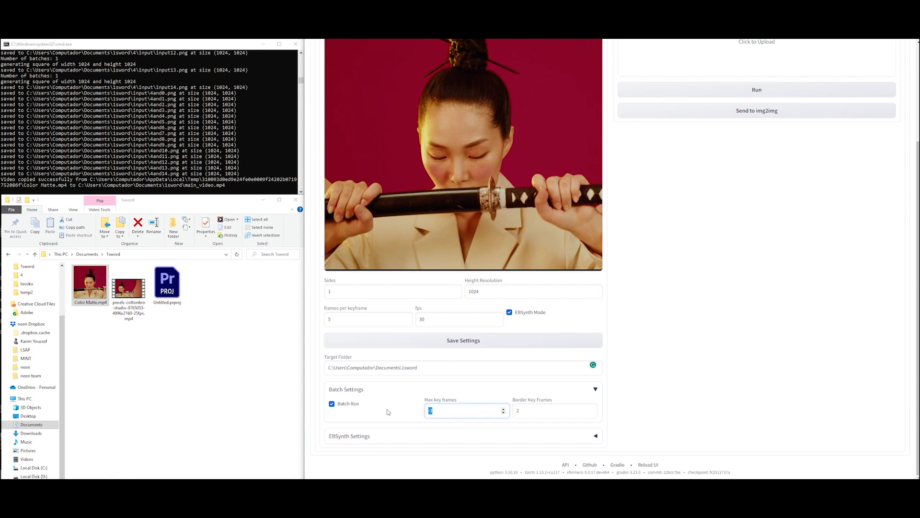
type("400")
left_click(521, 445)
Open the EbSynth Split Video options and start pre-processing the video into batches
left_click(424, 436)
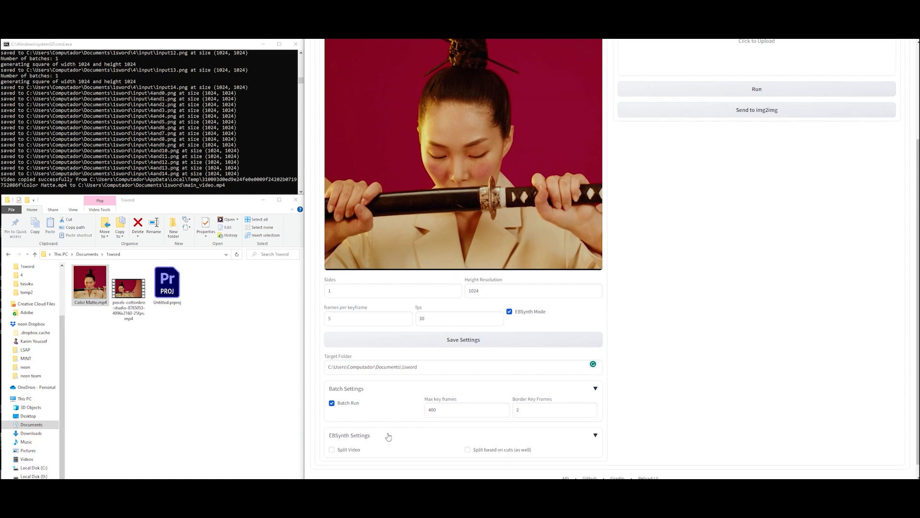
scroll(356, 437, "down", 1)
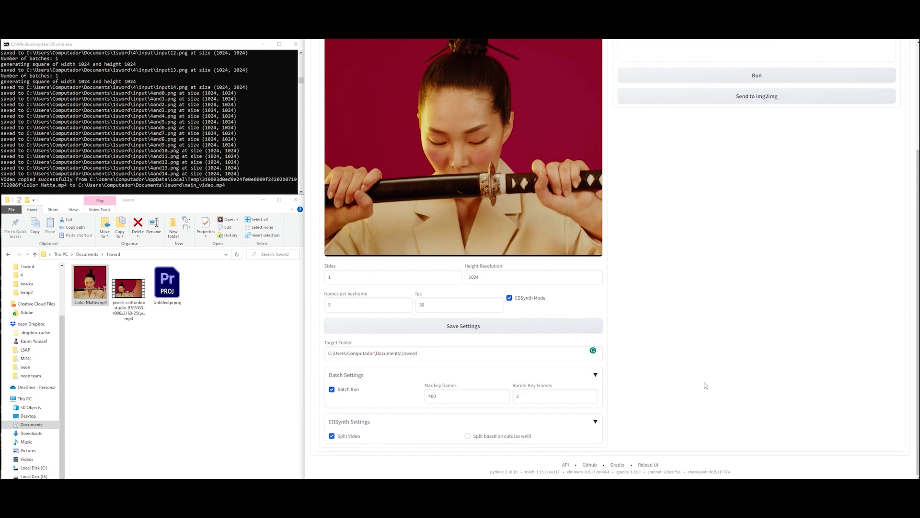
scroll(704, 384, "up", 3)
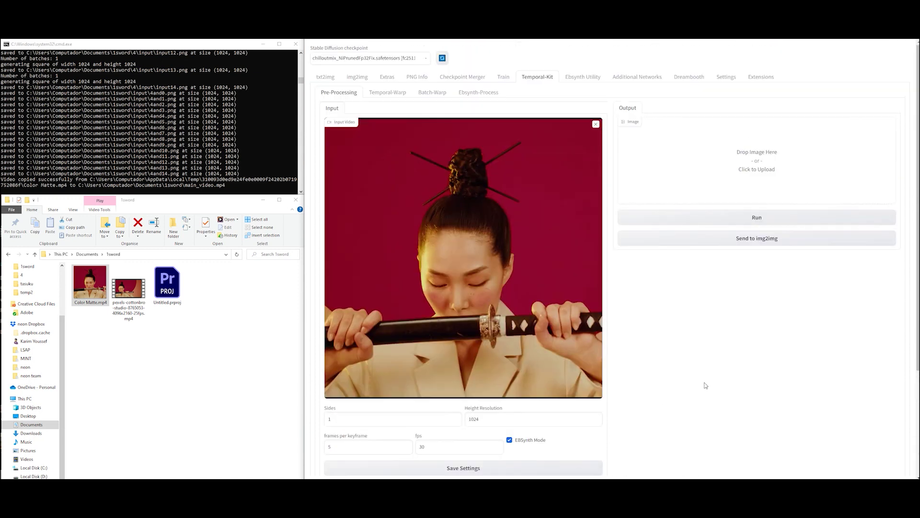
left_click(762, 221)
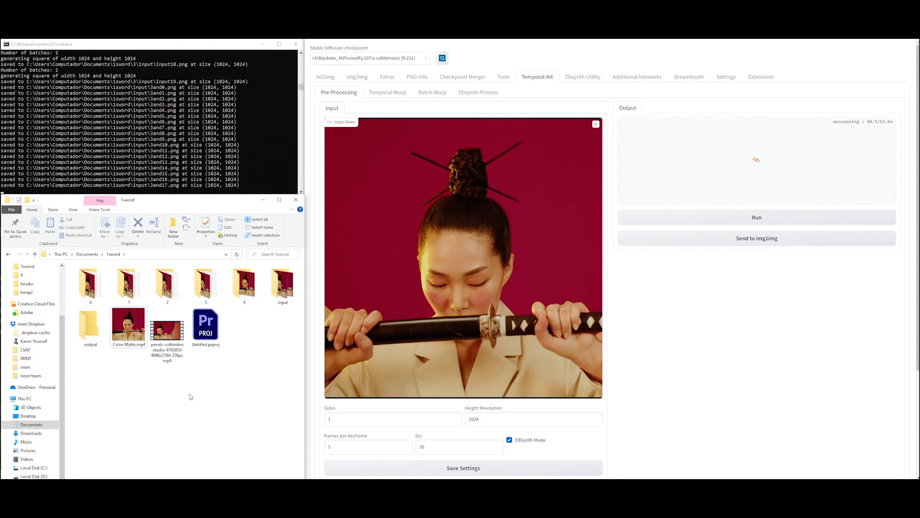
Check batch folder 0 and its input frames in Explorer, then switch the web UI to img2img
double_click(99, 283)
scroll(115, 368, "up", 5, "ctrl")
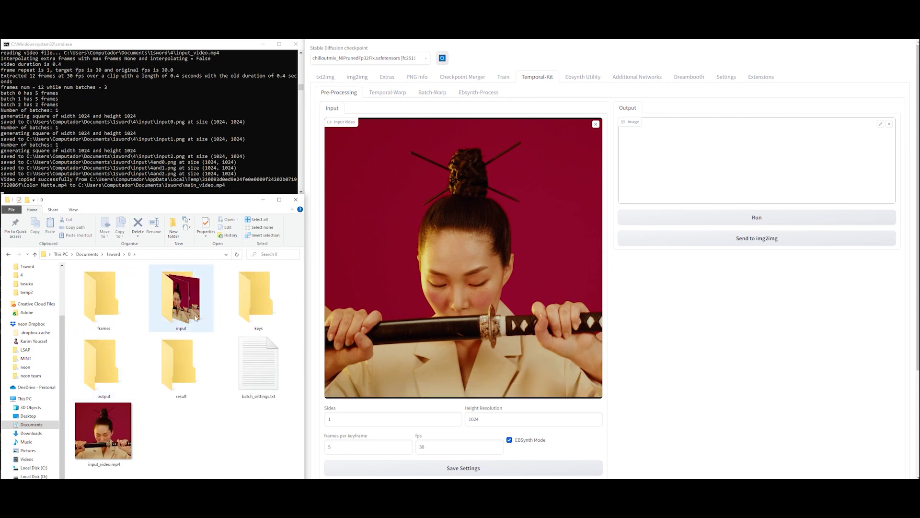
double_click(181, 298)
scroll(198, 306, "up", 3, "ctrl")
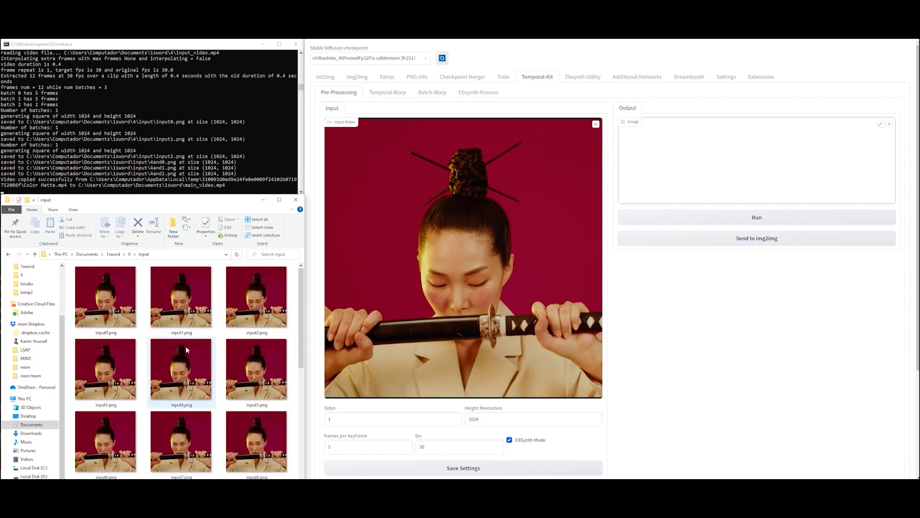
key("alt+Left")
left_click(356, 78)
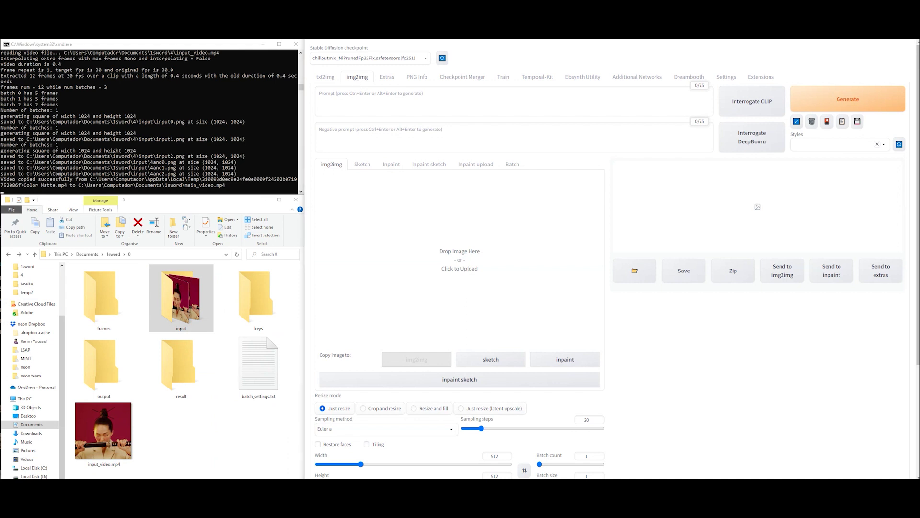
Paste the asian-woman-with-sword prompt and long negative prompt, and load input0.png from batch 0's input folder
key("ctrl+v")
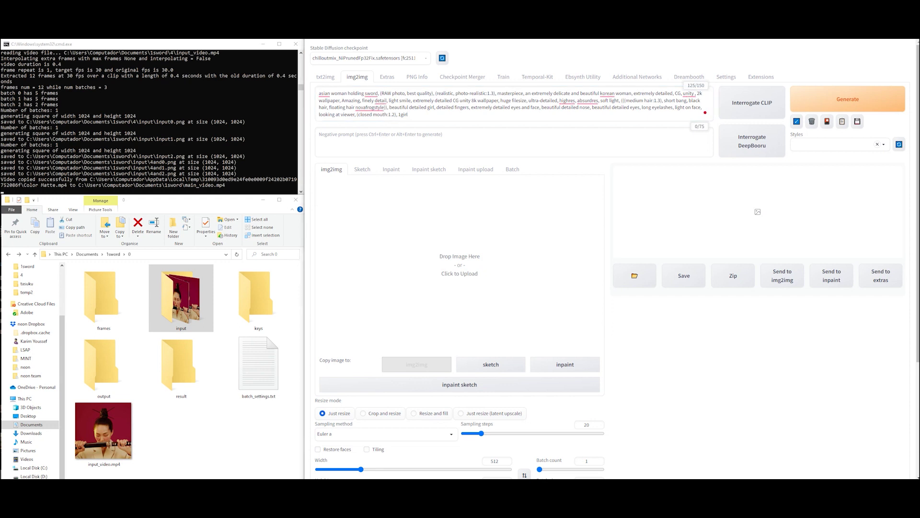
key("ctrl+v")
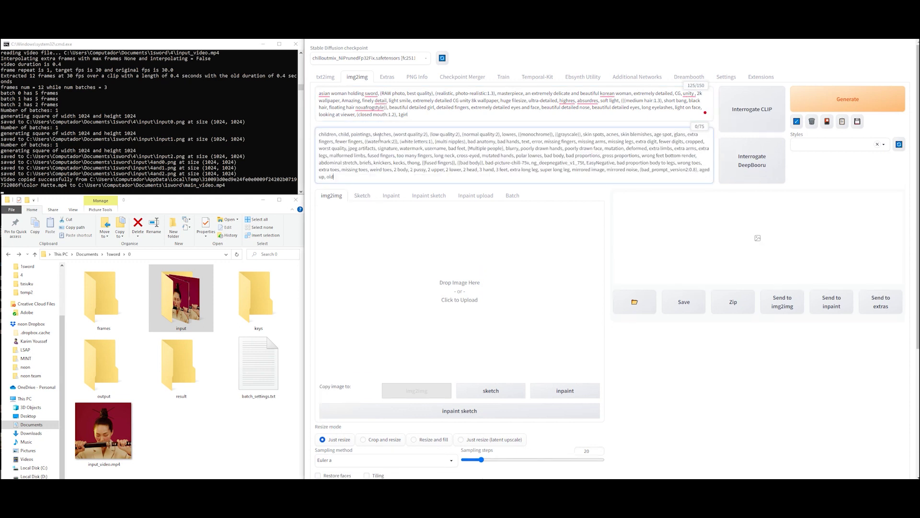
left_click(182, 312)
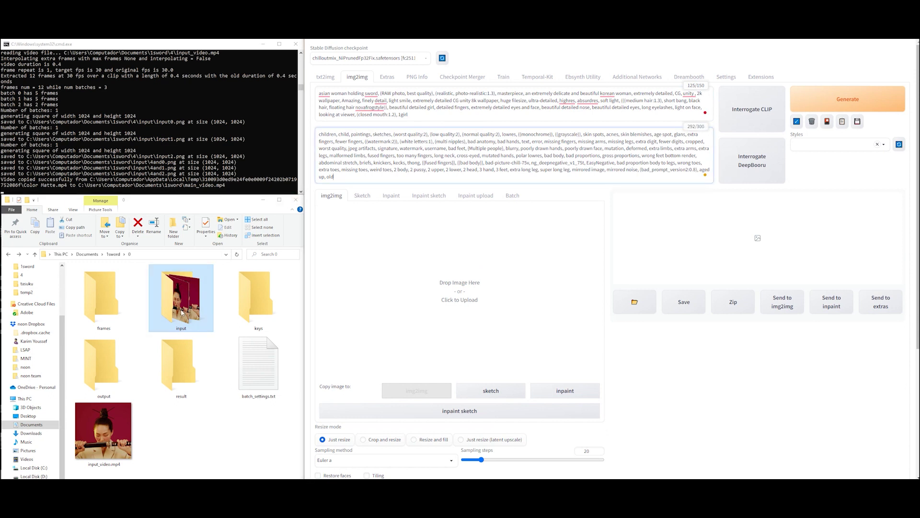
double_click(182, 312)
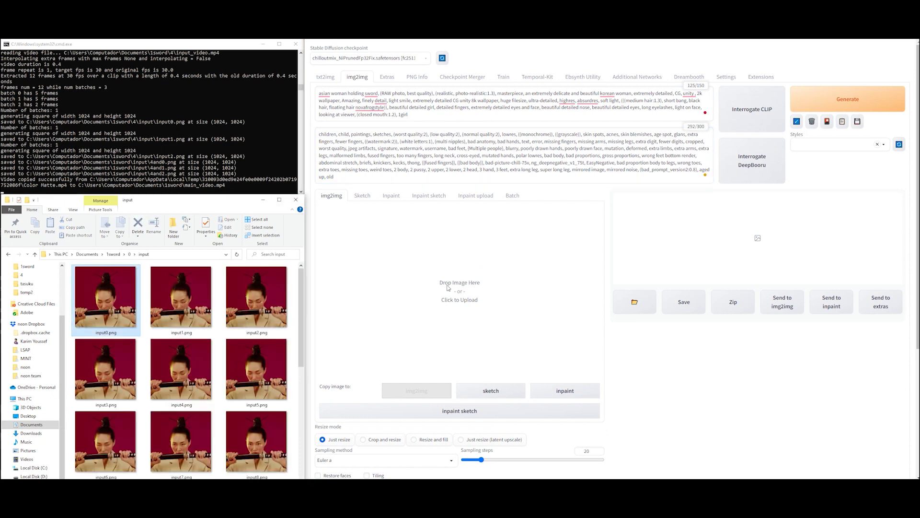
left_click_drag(448, 288, 448, 287)
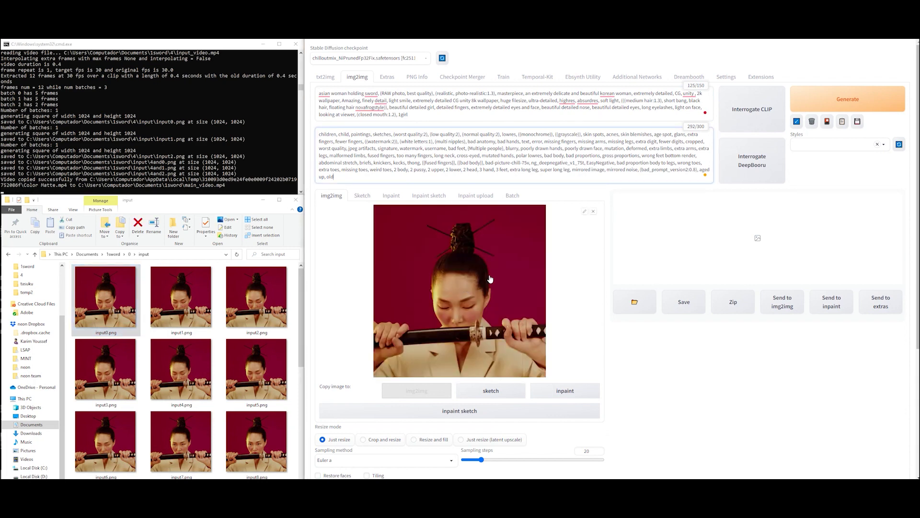
Set the img2img size to 1024×1024 and denoising strength to 0.3
scroll(705, 338, "down", 2)
scroll(662, 315, "down", 3)
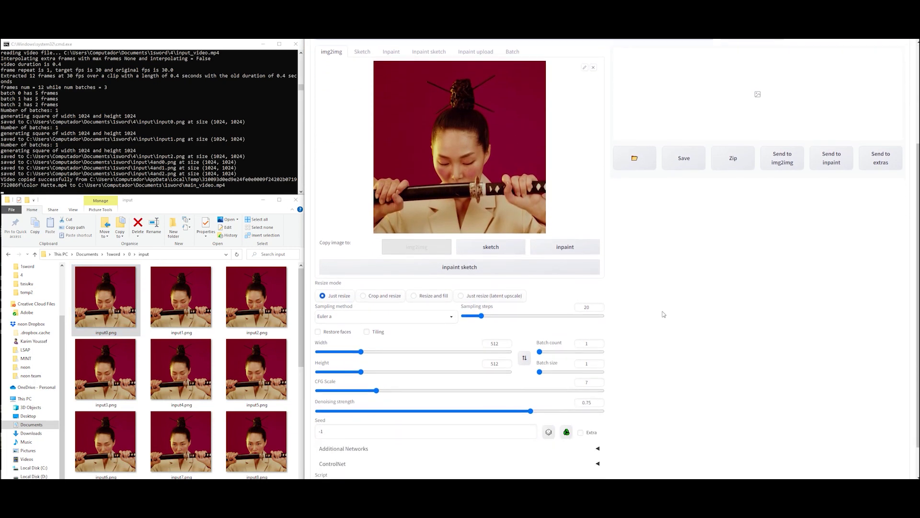
double_click(493, 303)
type("1024")
key("Tab")
key("Tab")
type("1020")
key("BackSpace")
type("4")
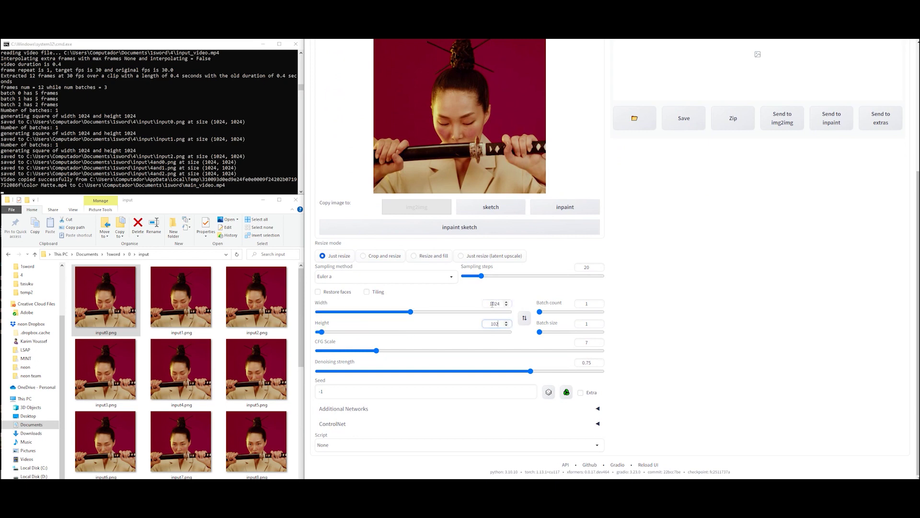
left_click(409, 372)
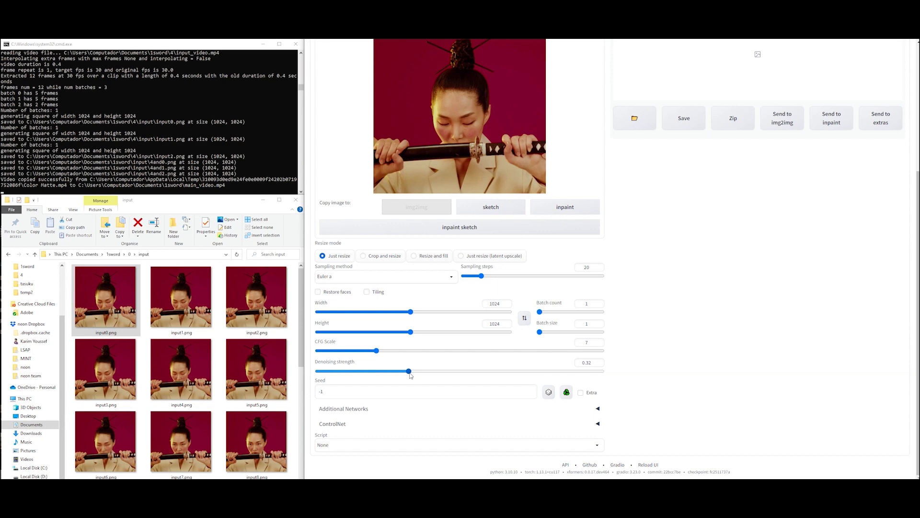
left_click_drag(408, 371, 402, 372)
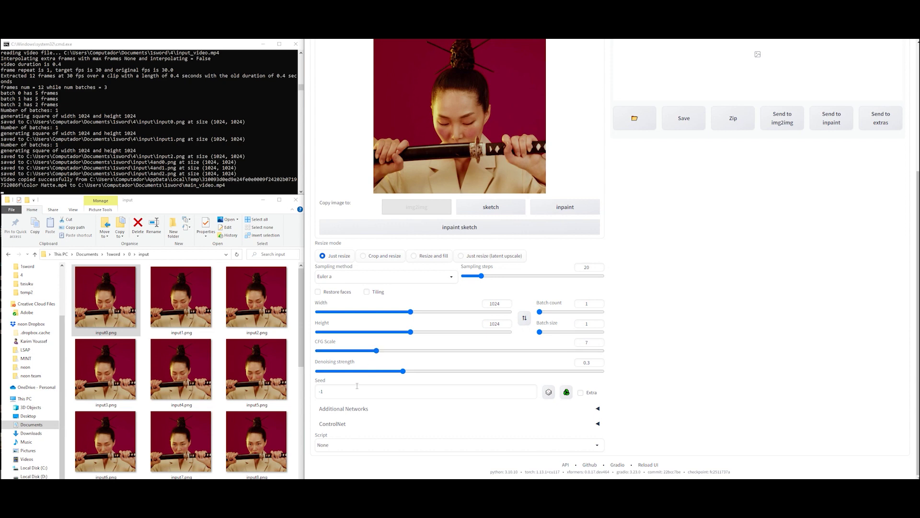
Fix the seed at 137 and expand the ControlNet settings
triple_click(336, 391)
type("137")
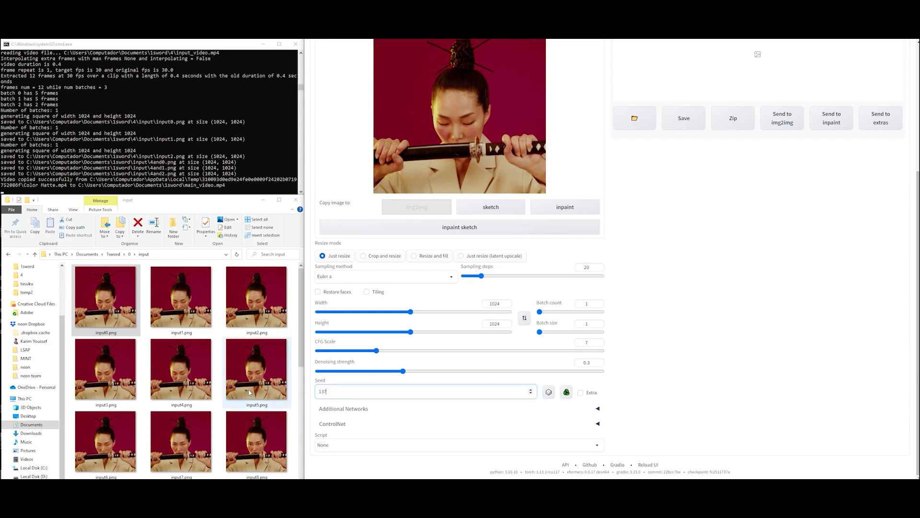
left_click(341, 425)
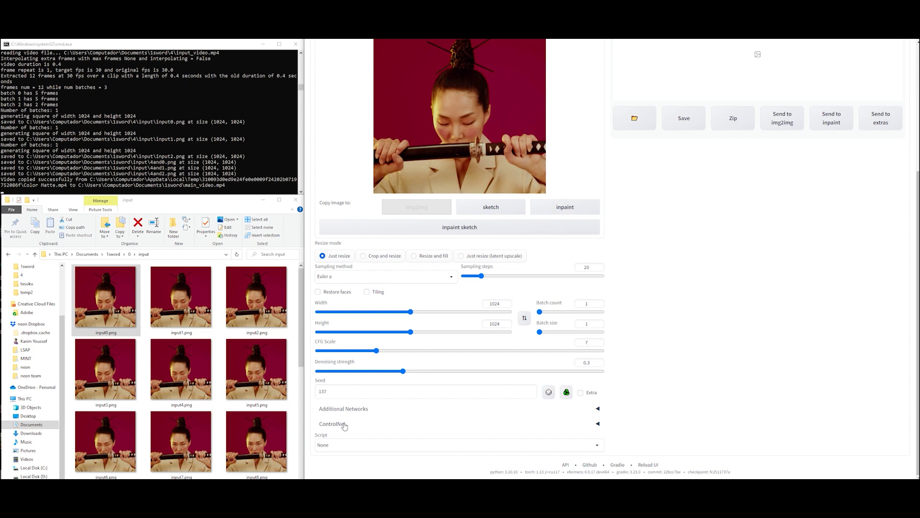
left_click(344, 424)
Enable ControlNet unit 0 in Guess Mode with openpose preprocessor and model at 0.55 weight
scroll(343, 360, "down", 6)
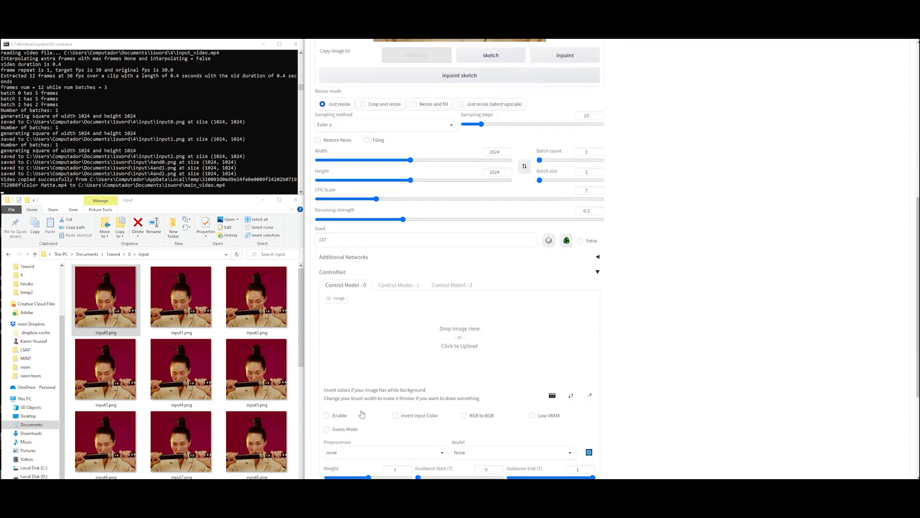
left_click(343, 284)
left_click(342, 293)
left_click(351, 316)
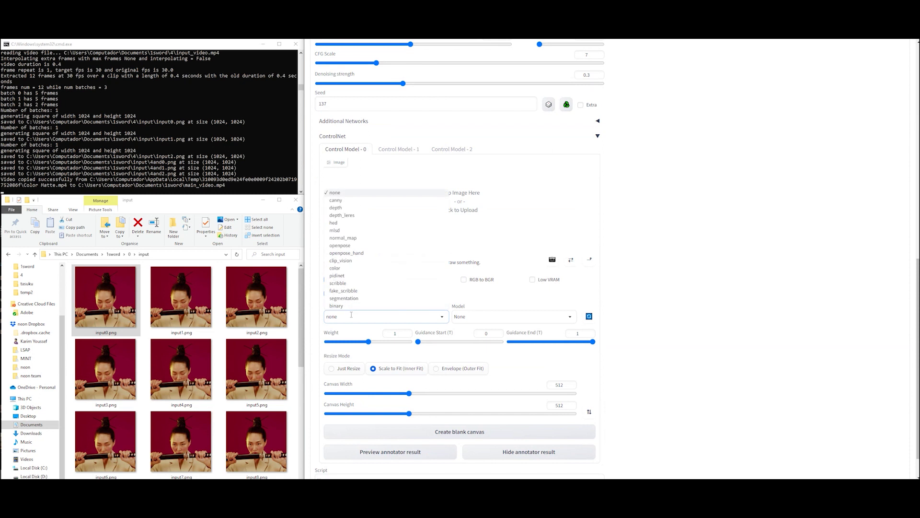
left_click(354, 247)
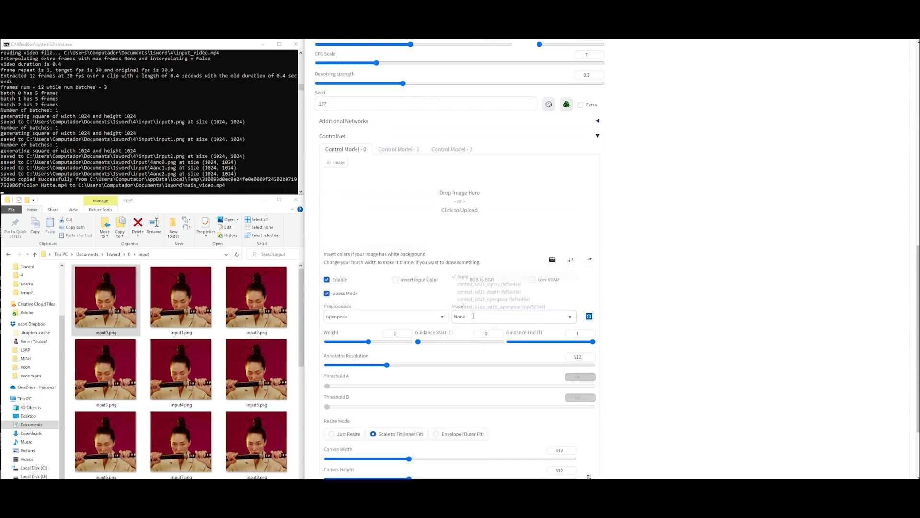
left_click(479, 299)
left_click_drag(368, 341, 346, 343)
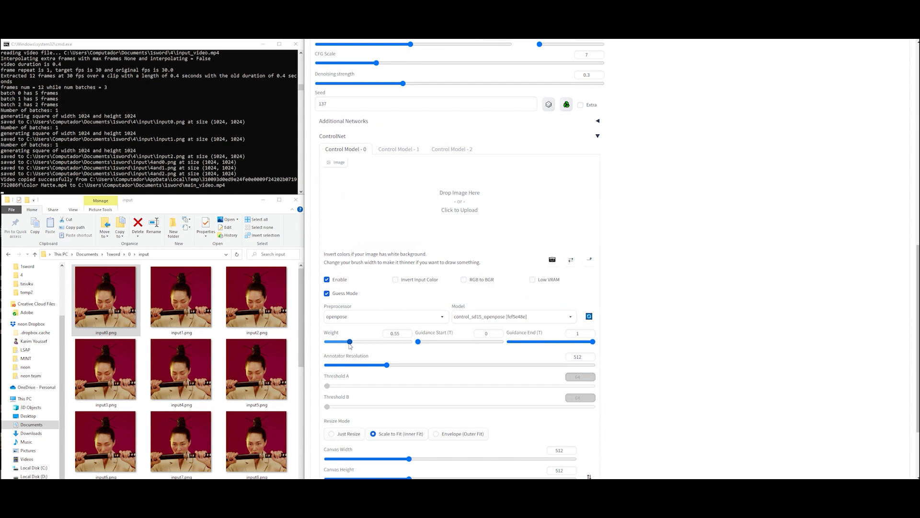
Enable ControlNet unit 1 with canny preprocessor and control_sd15_canny model at 0.55 weight
left_click(403, 149)
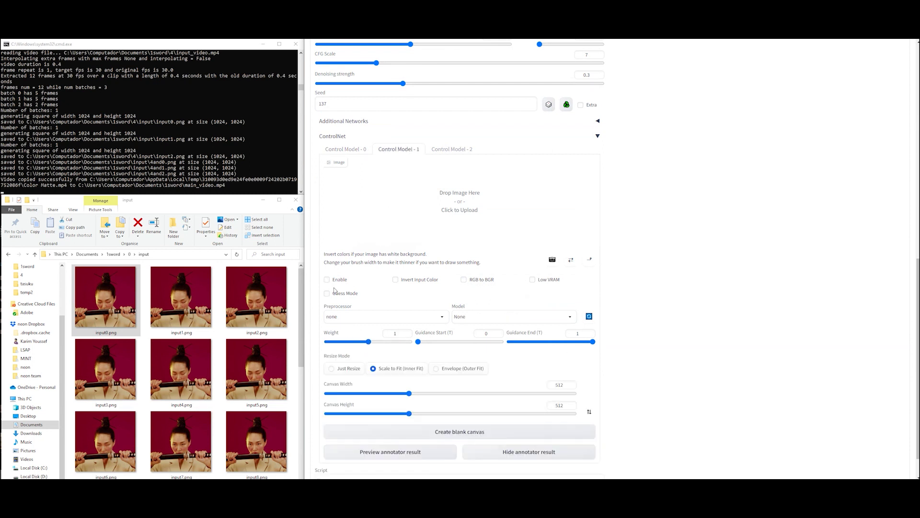
left_click(343, 316)
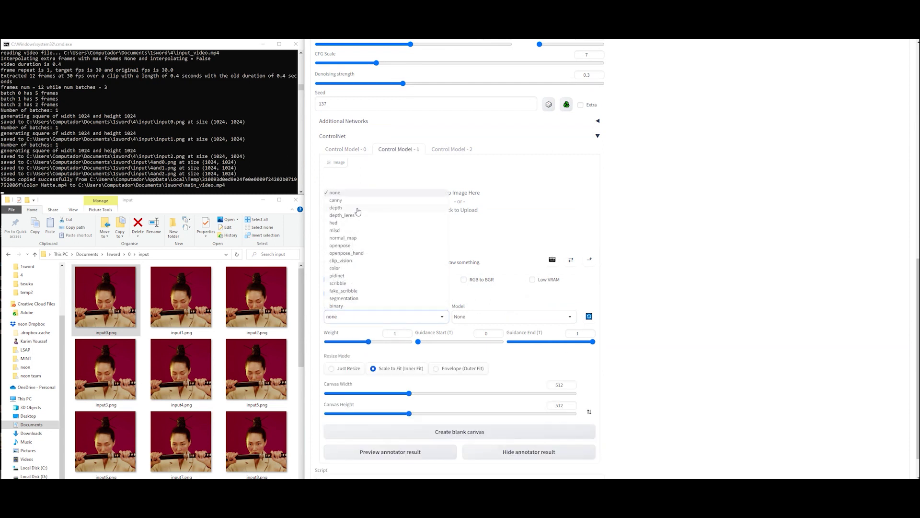
left_click(335, 200)
left_click(491, 316)
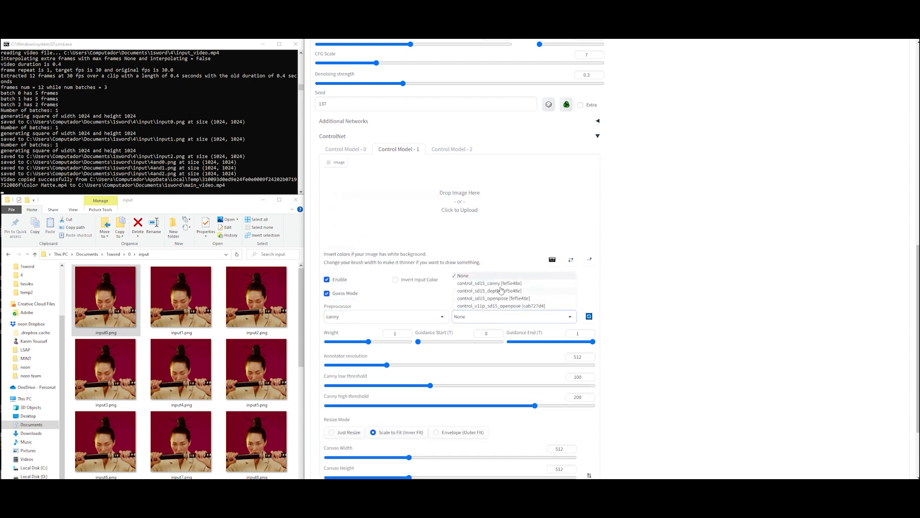
left_click(489, 283)
left_click_drag(368, 341, 356, 342)
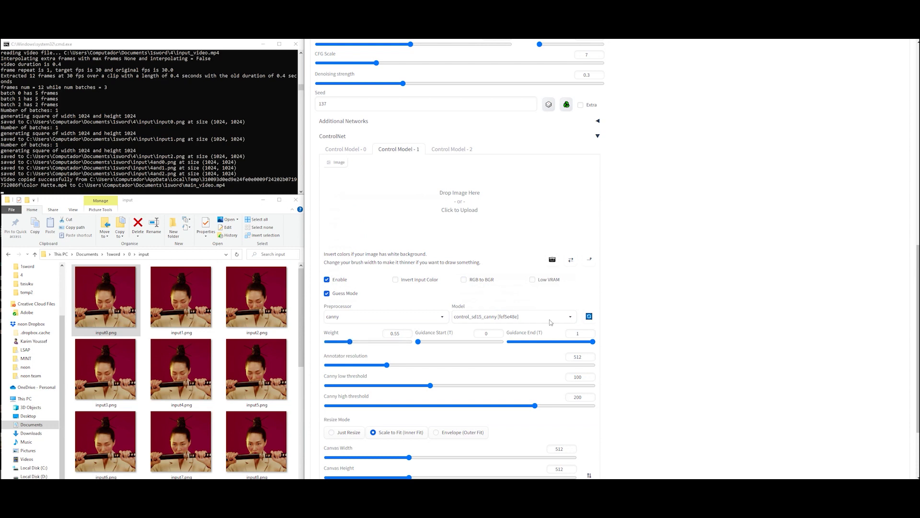
scroll(551, 323, "up", 8)
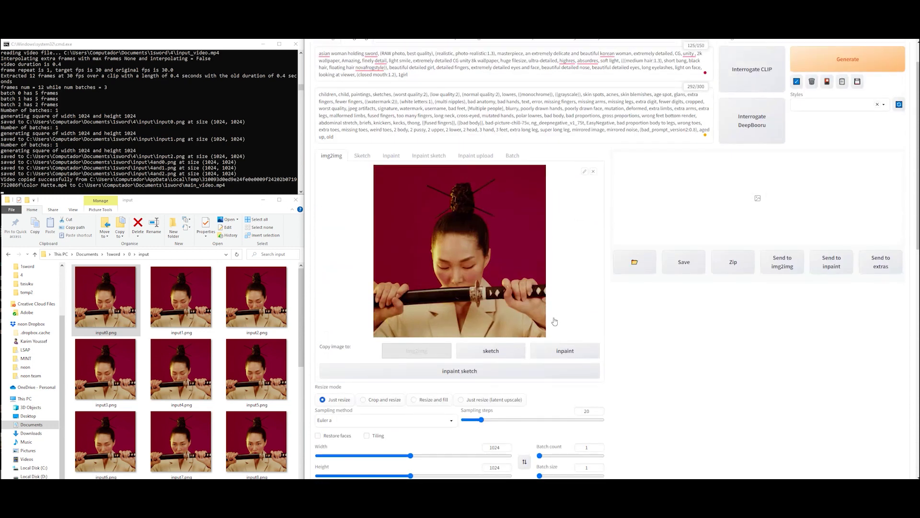
Generate the restyled first frame and view it full size in the lightbox
left_click(848, 59)
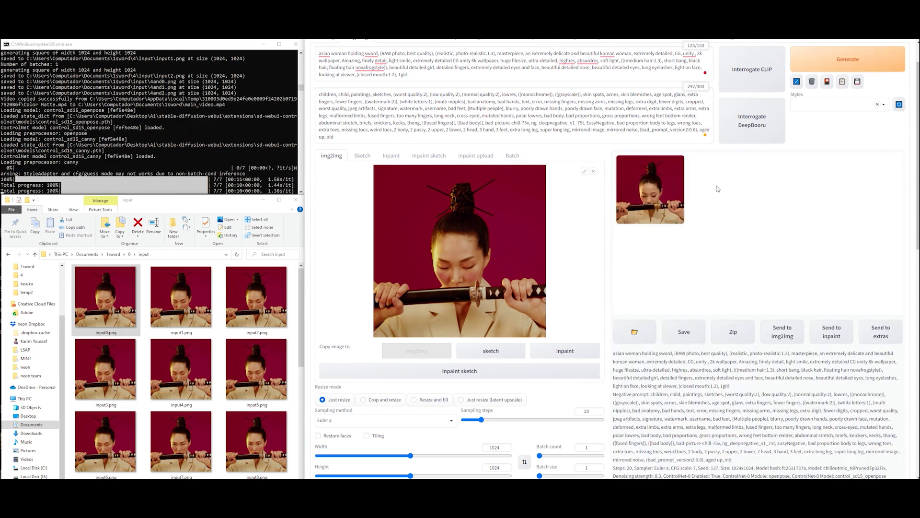
left_click(668, 205)
left_click(744, 234)
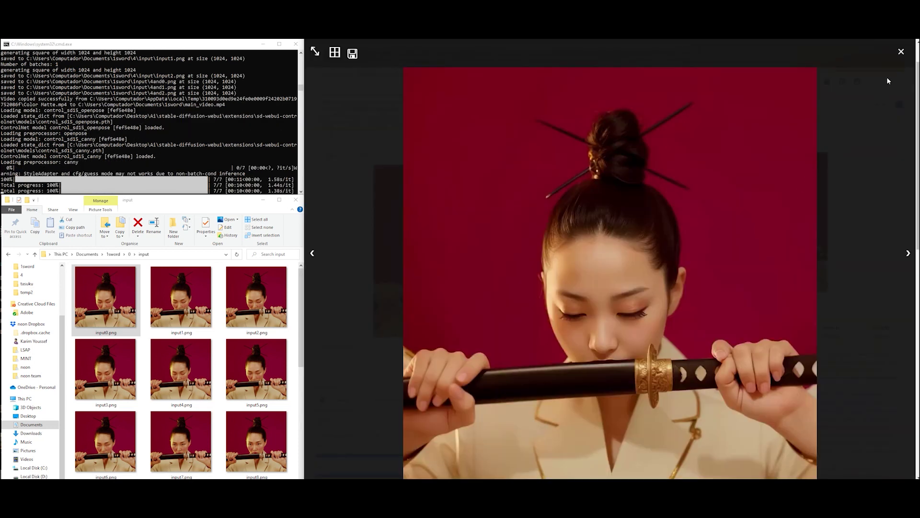
Swap in input17.png as source, generate its restyled version, and preview the result
left_click(900, 53)
scroll(254, 335, "down", 3)
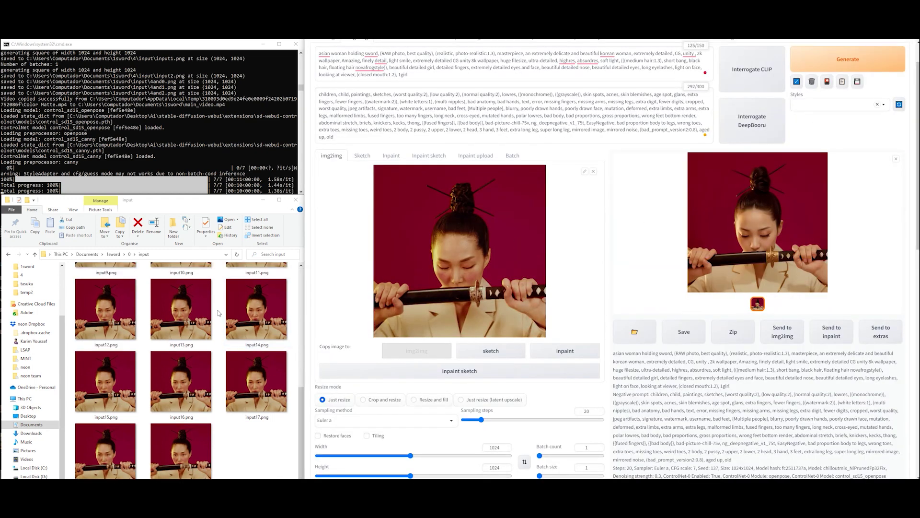
left_click_drag(249, 379, 432, 268)
left_click(844, 63)
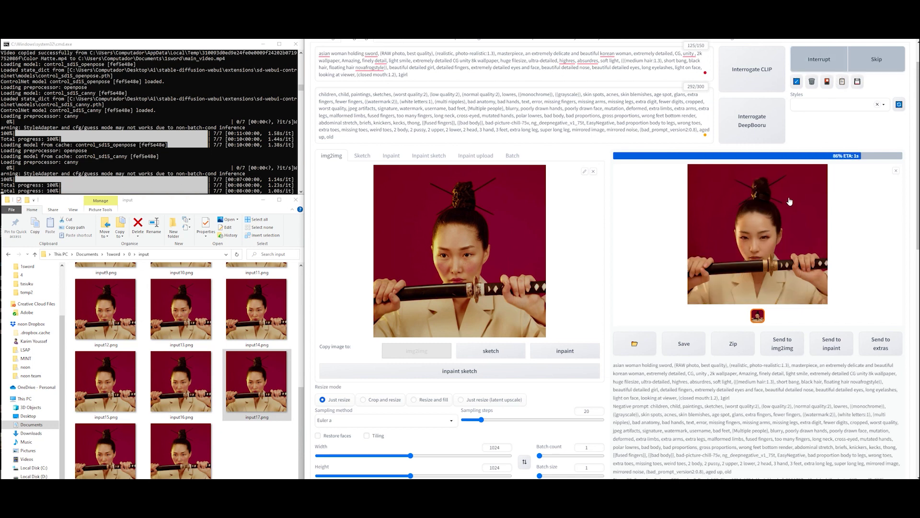
left_click(773, 200)
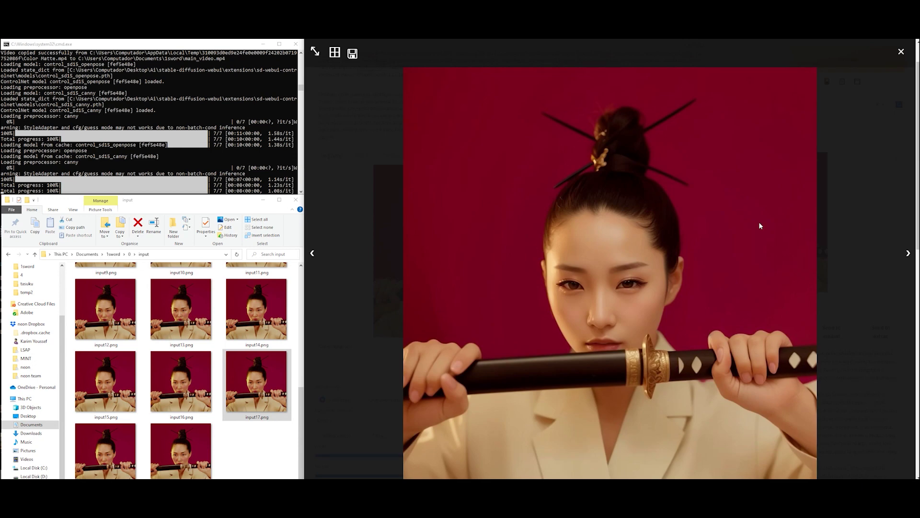
left_click(901, 53)
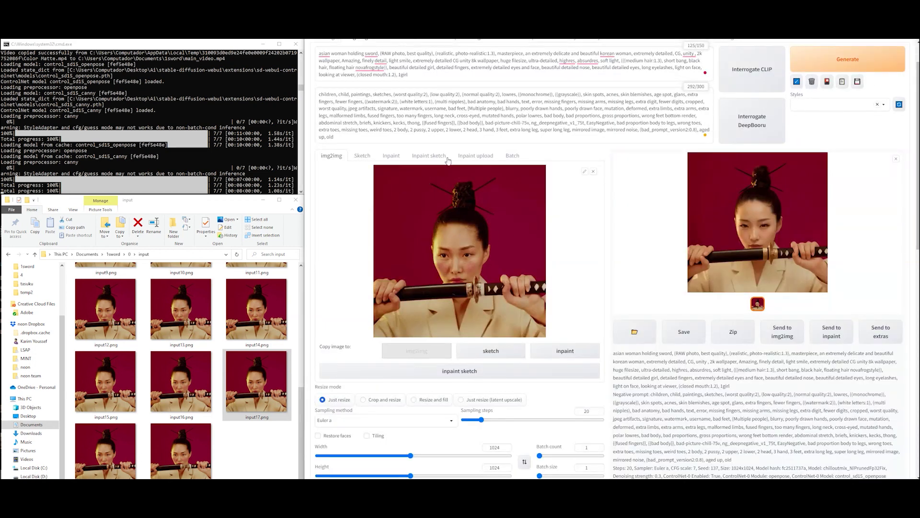
Switch img2img to Batch and set Input directory to batch 0's input folder path
left_click(511, 155)
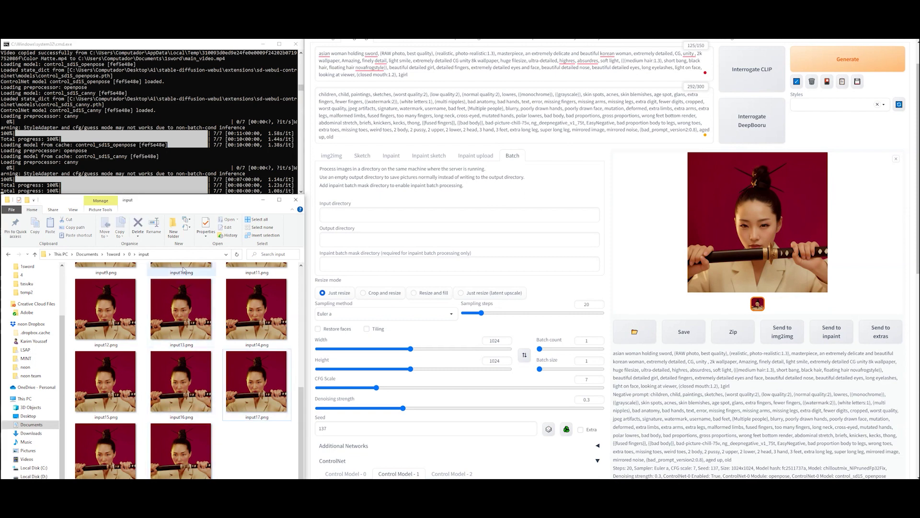
left_click(179, 253)
key("ctrl+c")
left_click(388, 214)
key("ctrl+v")
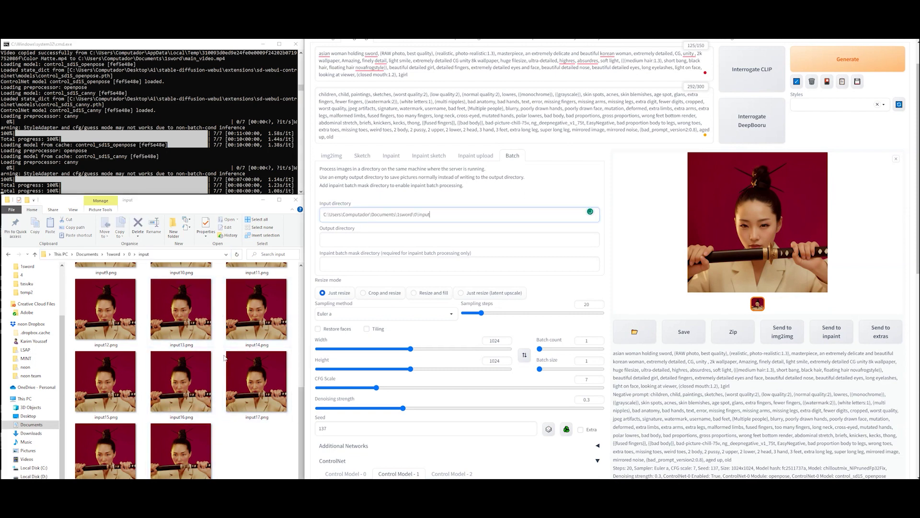
Set Output directory to batch 0's empty output folder and run the batch generation
left_click(246, 446)
key("alt+Up")
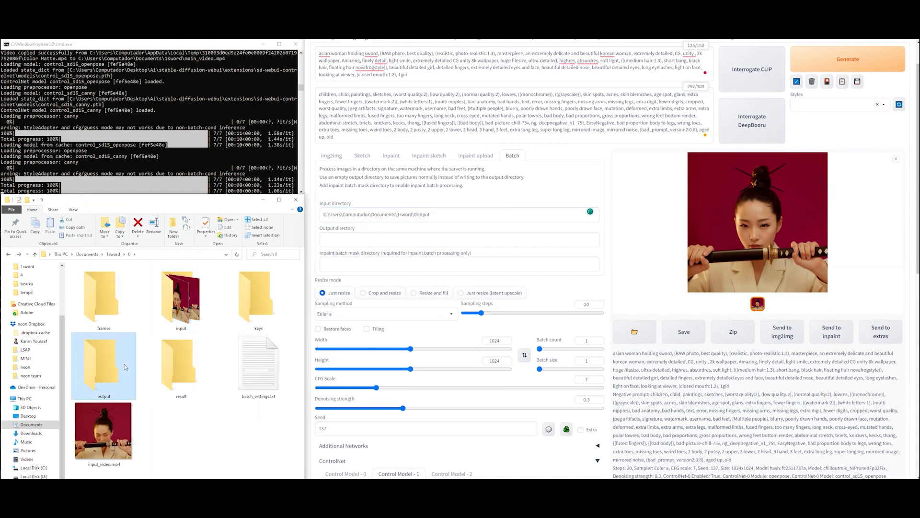
double_click(124, 365)
left_click(175, 254)
key("ctrl+c")
left_click(370, 239)
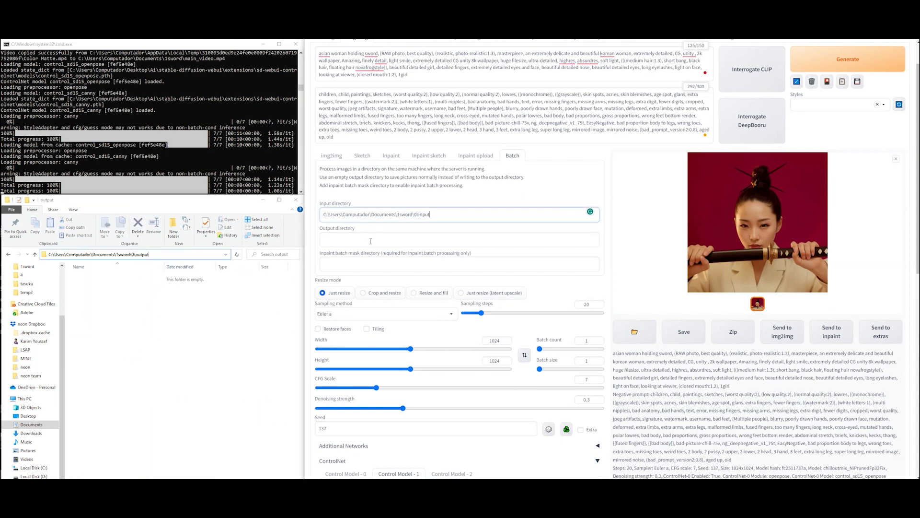
key("ctrl+v")
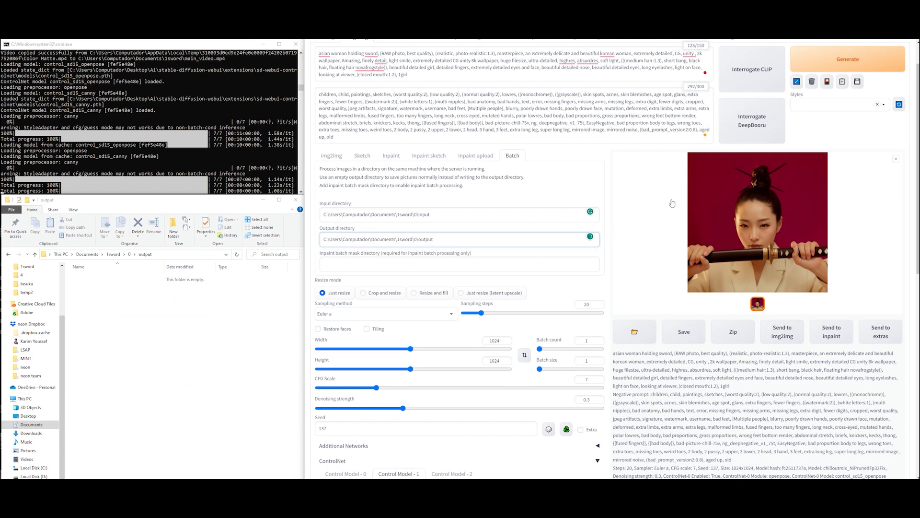
left_click(848, 59)
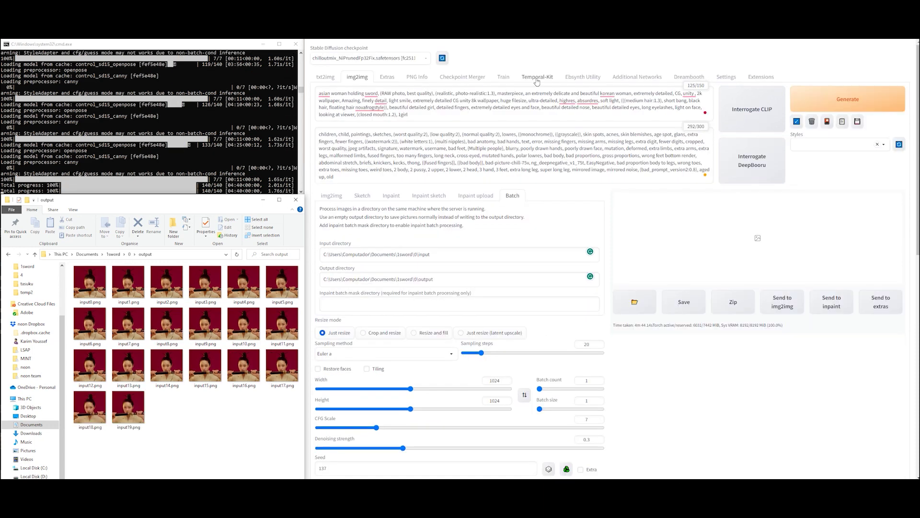
In Temporal-Kit's Ebsynth-Process, set Input Folder to the 1sword\0 path and read the last settings
left_click(536, 79)
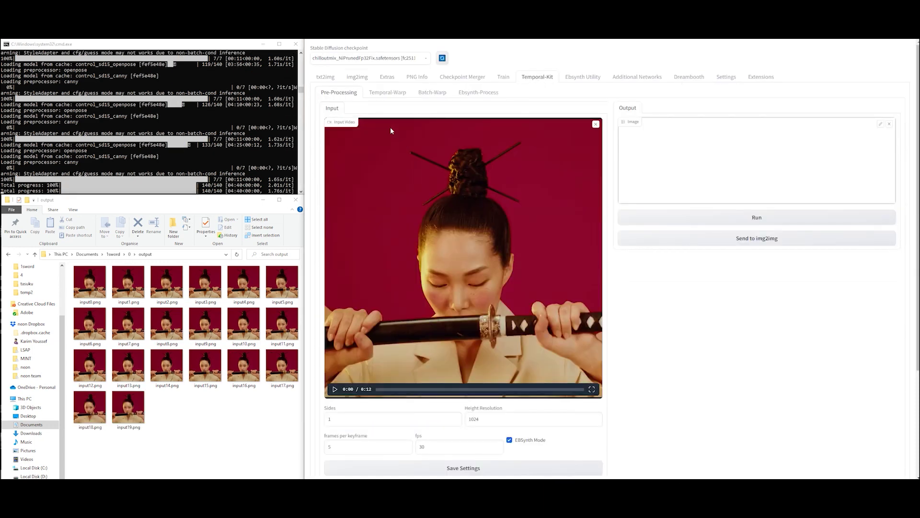
left_click(474, 94)
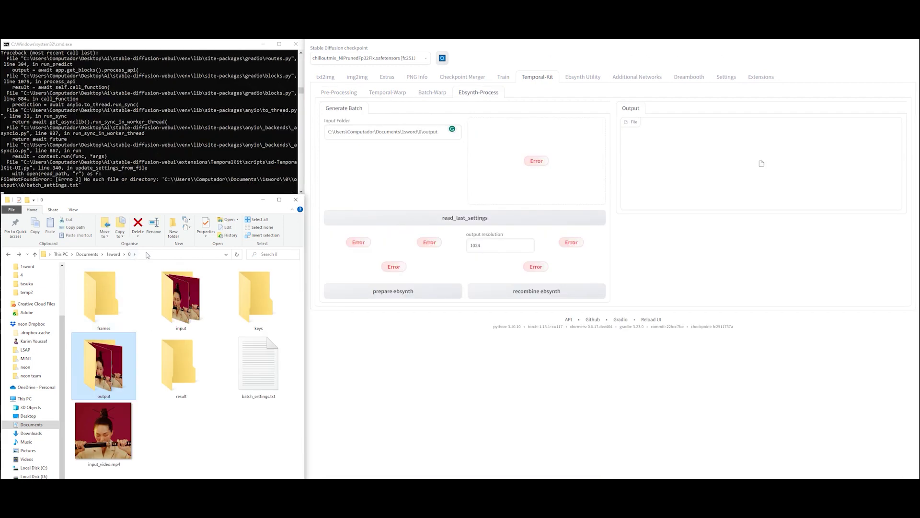
left_click(147, 254)
left_click(393, 130)
key("ctrl+a")
key("ctrl+v")
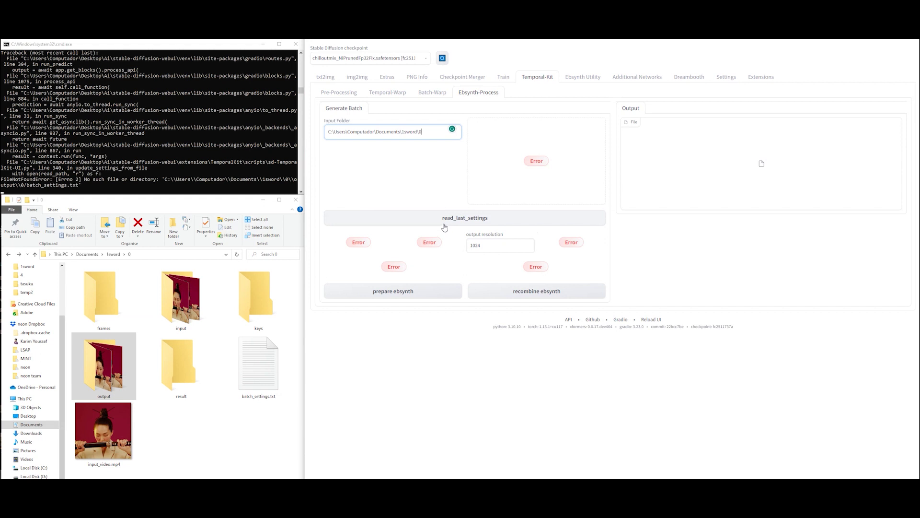
left_click(444, 224)
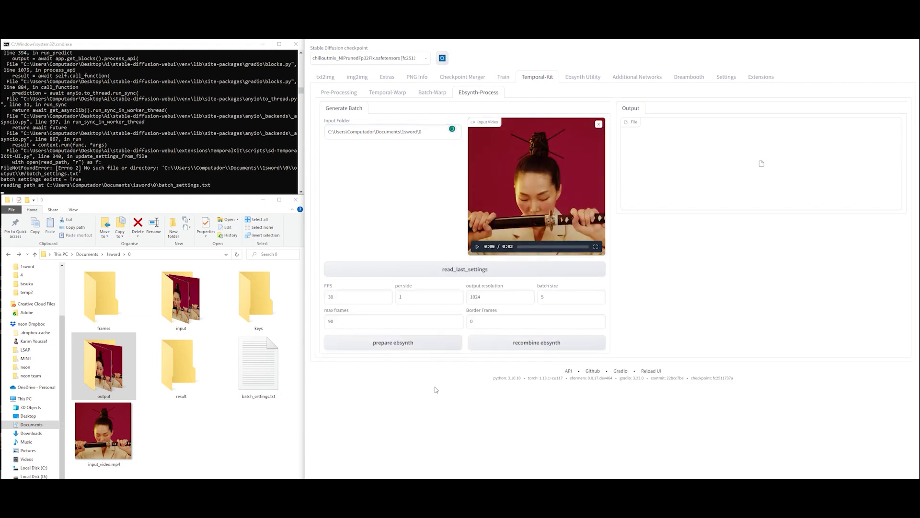
Prepare the EbSynth keyframes and load the 1sword\0 keys folder as EbSynth Keyframes
left_click(401, 343)
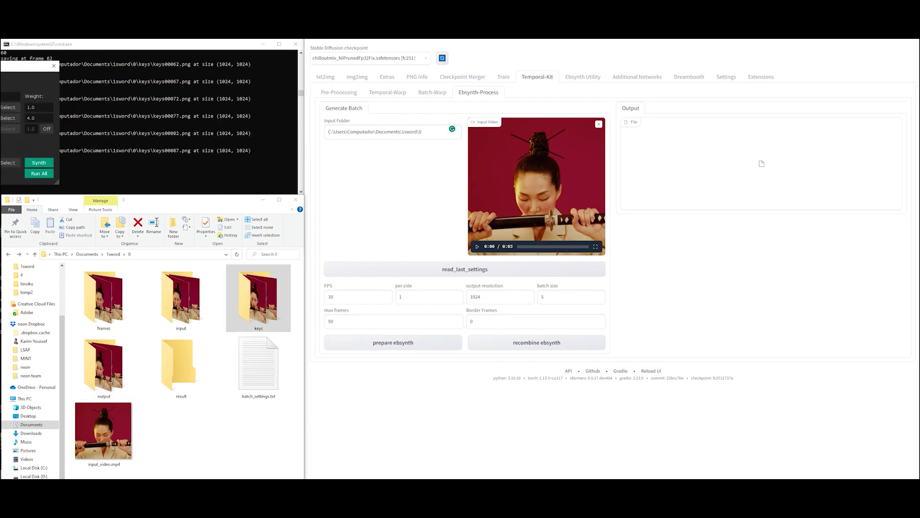
left_click_drag(253, 130, 475, 288)
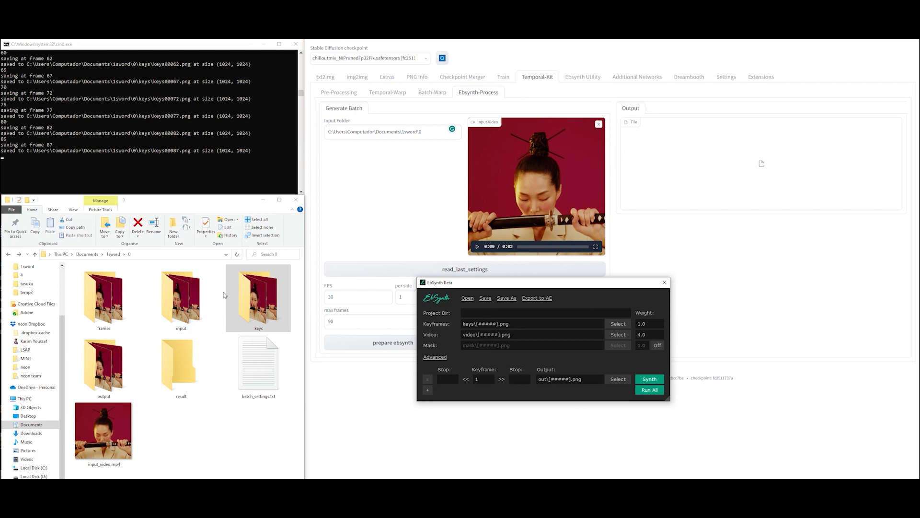
left_click_drag(232, 295, 481, 323)
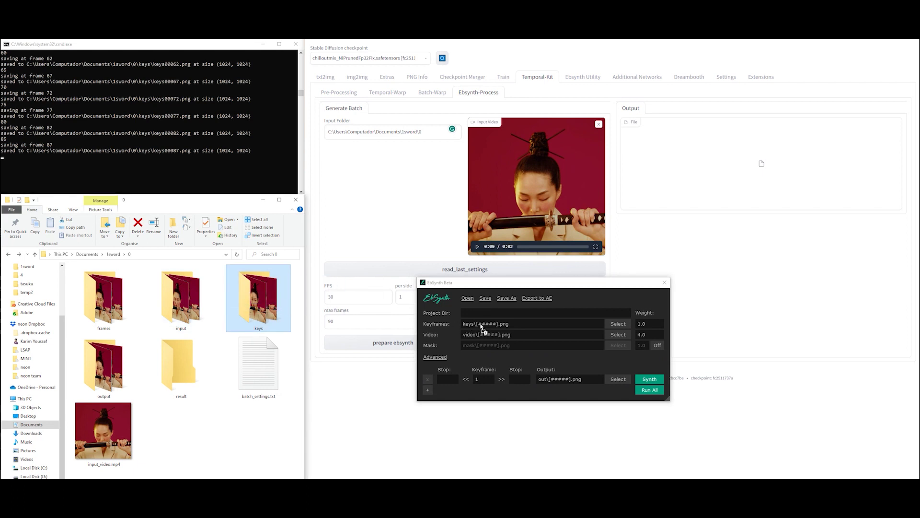
left_click_drag(484, 283, 477, 79)
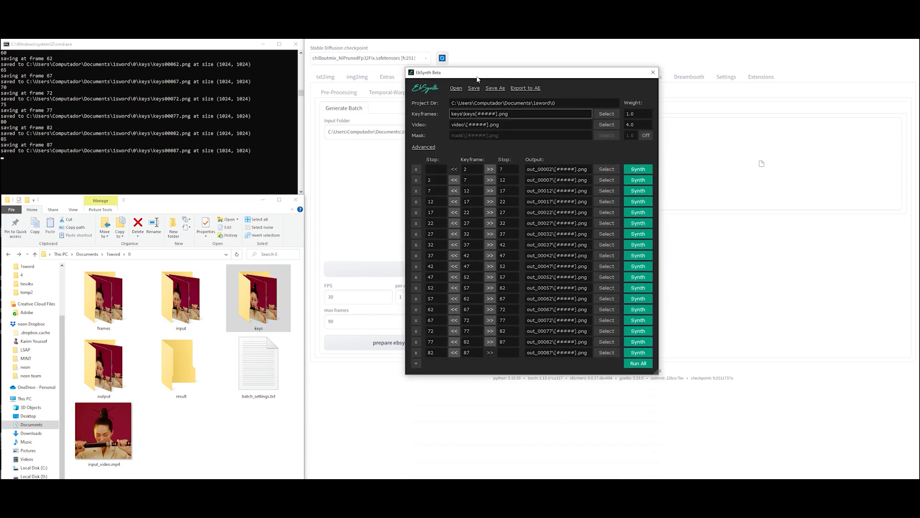
Set the frames folder as EbSynth's Video source and synthesize every keyframe range
left_click_drag(103, 297, 513, 161)
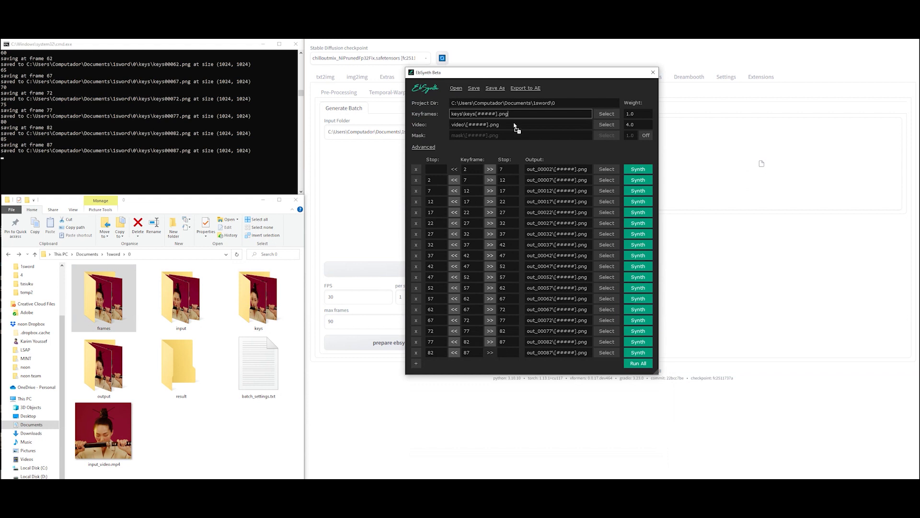
left_click_drag(515, 128, 515, 125)
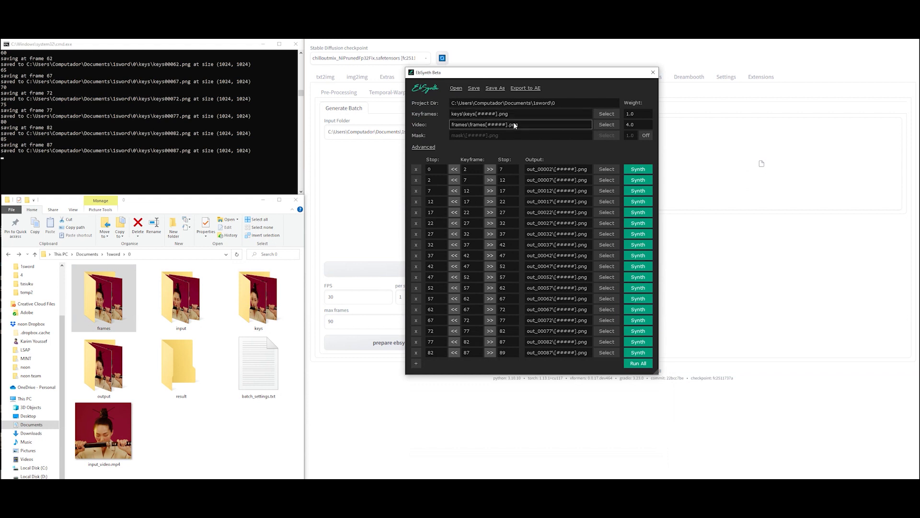
left_click(633, 366)
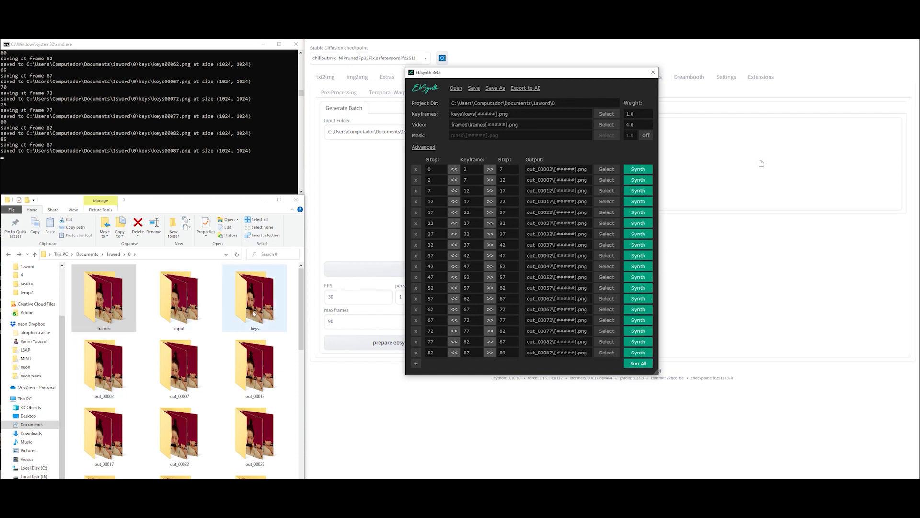
Recombine the EbSynth results into the crossfade.mp4 video
scroll(258, 373, "down", 8)
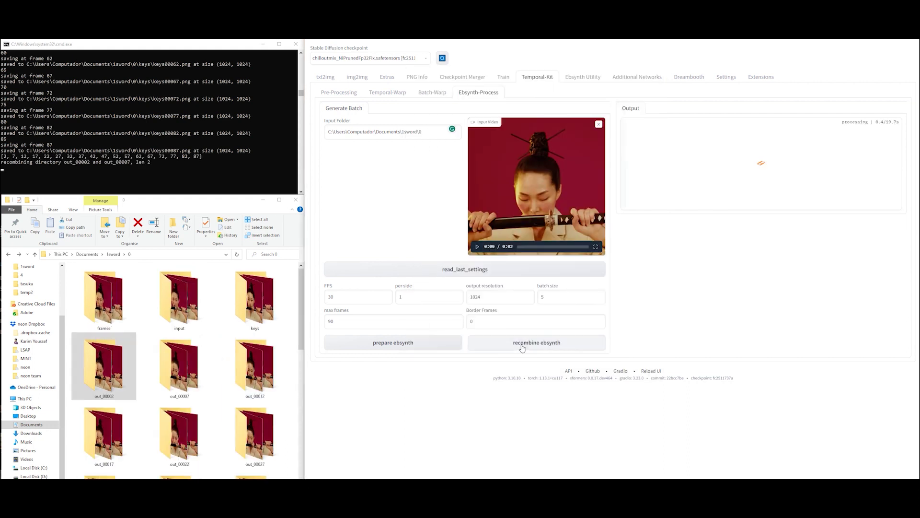
left_click(522, 344)
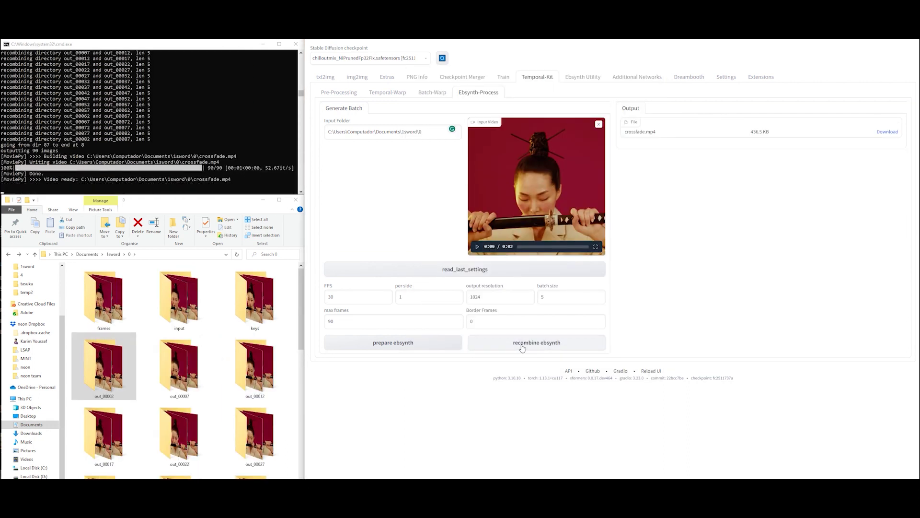
scroll(187, 374, "down", 8)
Play crossfade.mp4 to check the restyled clip, then close the player
double_click(104, 451)
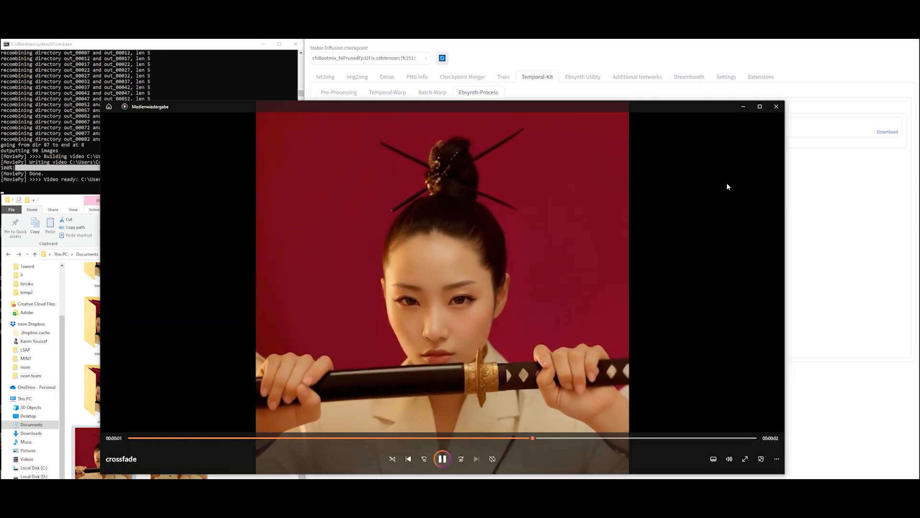
left_click(776, 106)
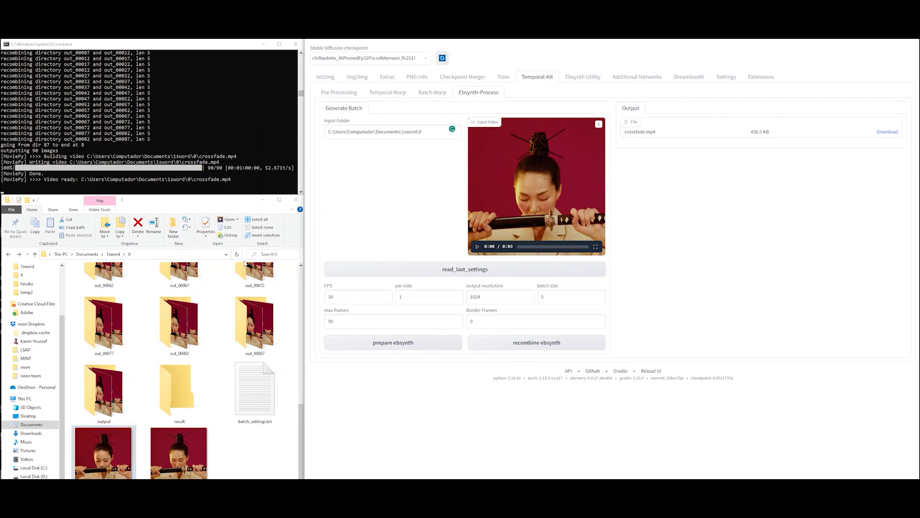
double_click(177, 320)
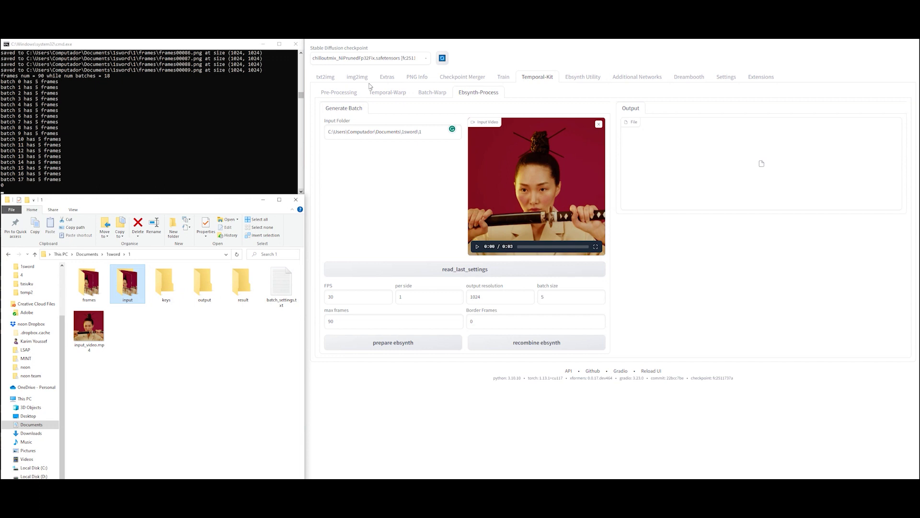
Switch to img2img and open the 1sword\1 frames folder for the batch input
left_click(361, 80)
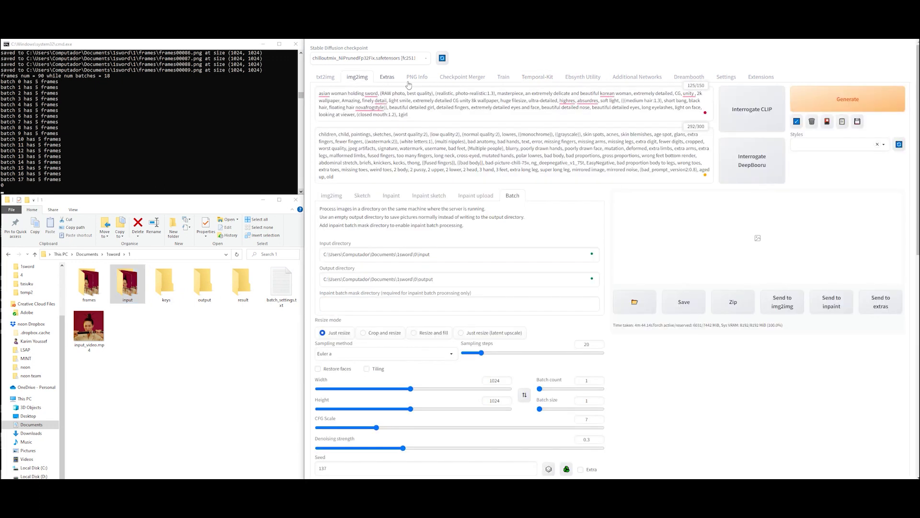
double_click(103, 298)
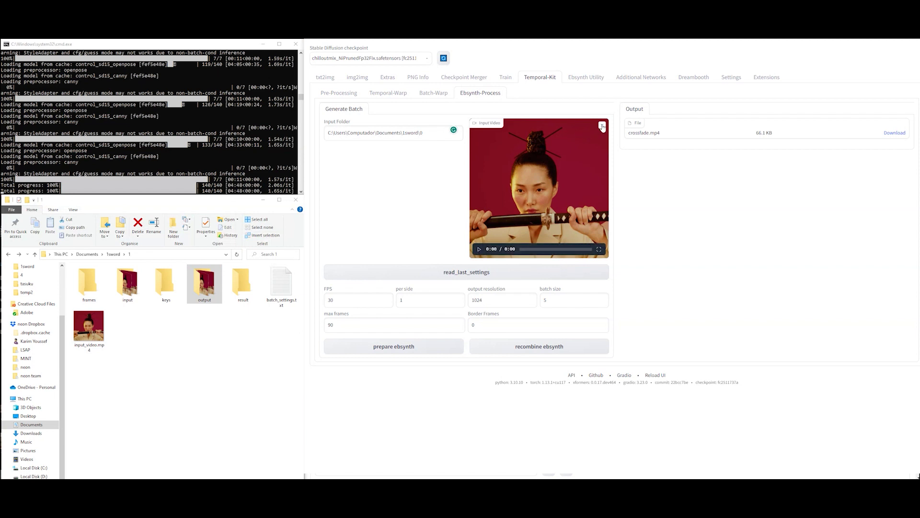
Clear Input Video, set the Input Folder to 1sword\1, and load its last settings
left_click(602, 126)
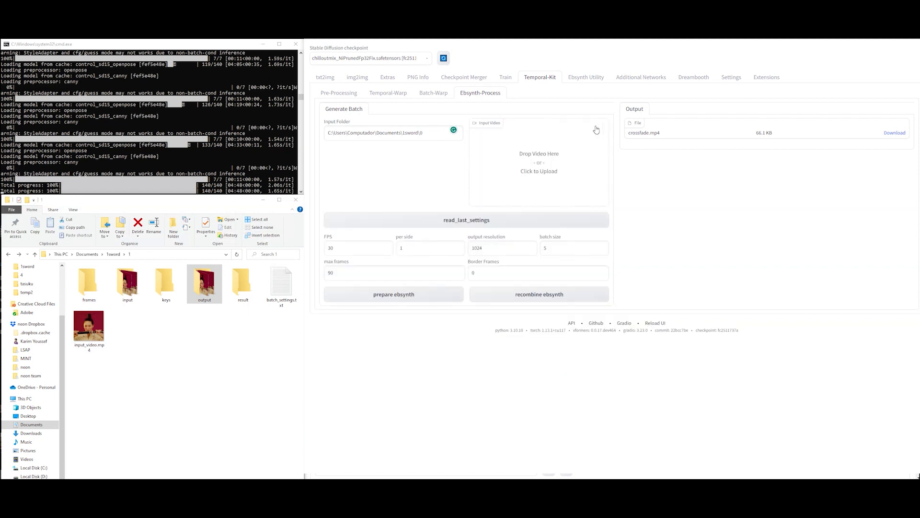
left_click_drag(438, 135, 327, 130)
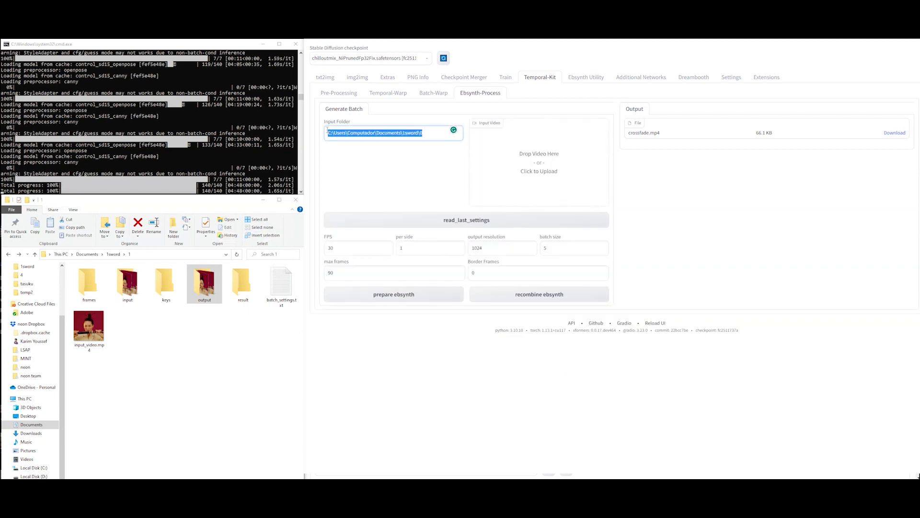
key("ctrl+v")
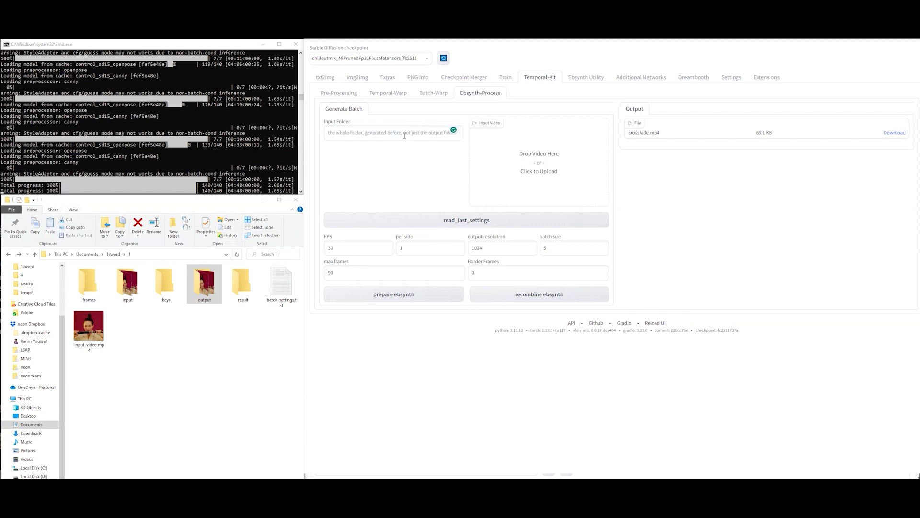
left_click(492, 220)
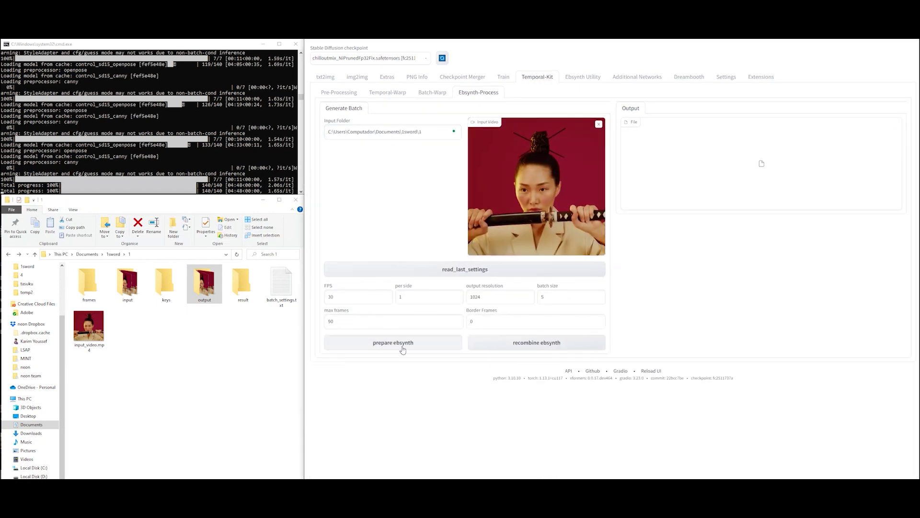
Synthesize the 1sword\1 keyframes in EbSynth and start recombining the results
left_click(401, 346)
left_click_drag(164, 291, 474, 230)
left_click_drag(89, 283, 510, 243)
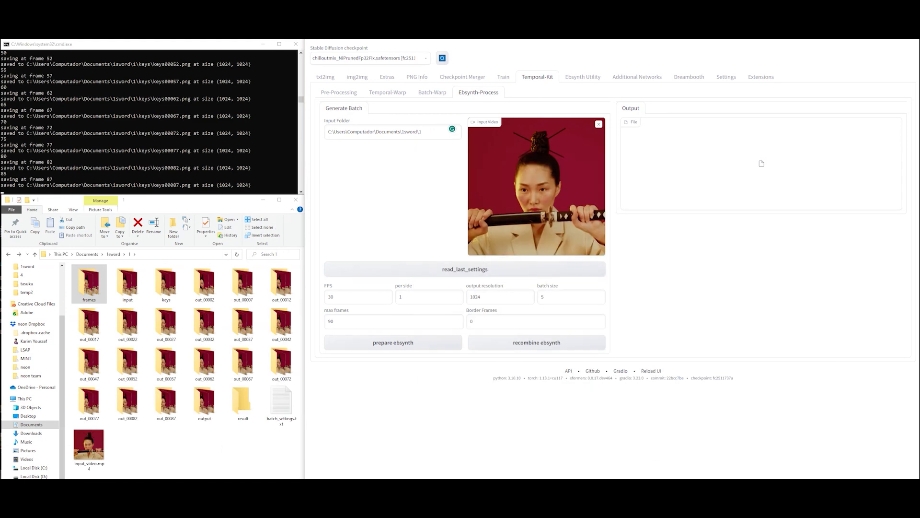
left_click(501, 343)
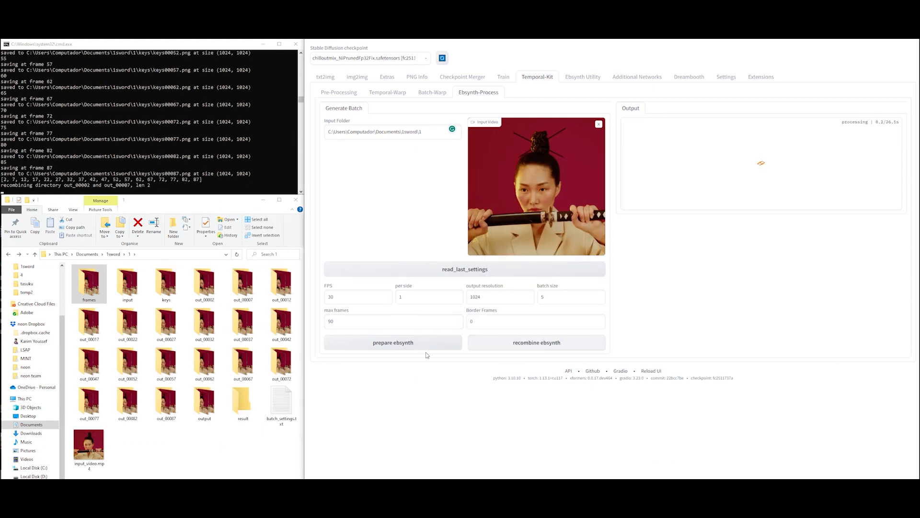